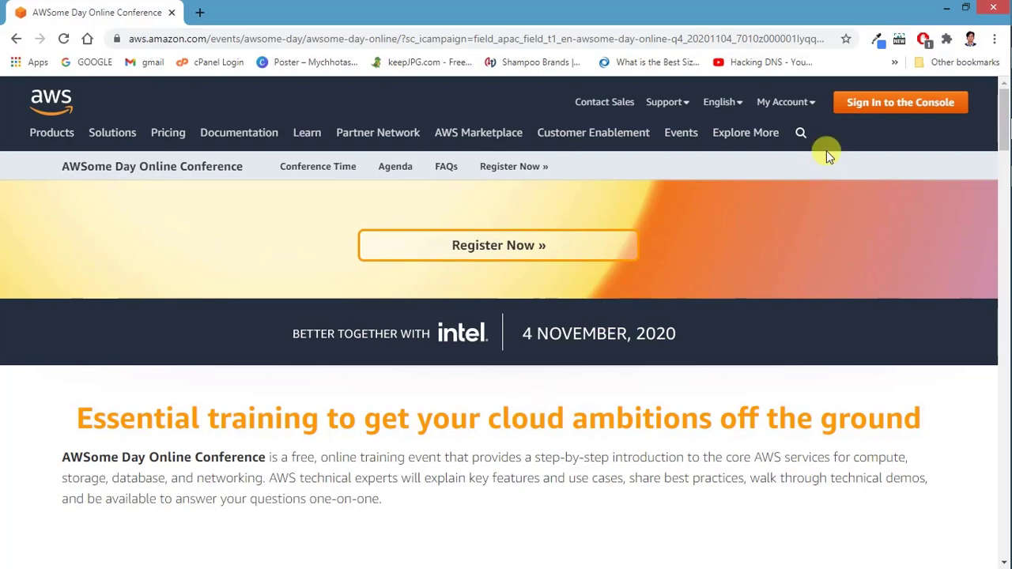
- Sign in to the AWS Management Console and open the list of EC2 instances
left_click(879, 109)
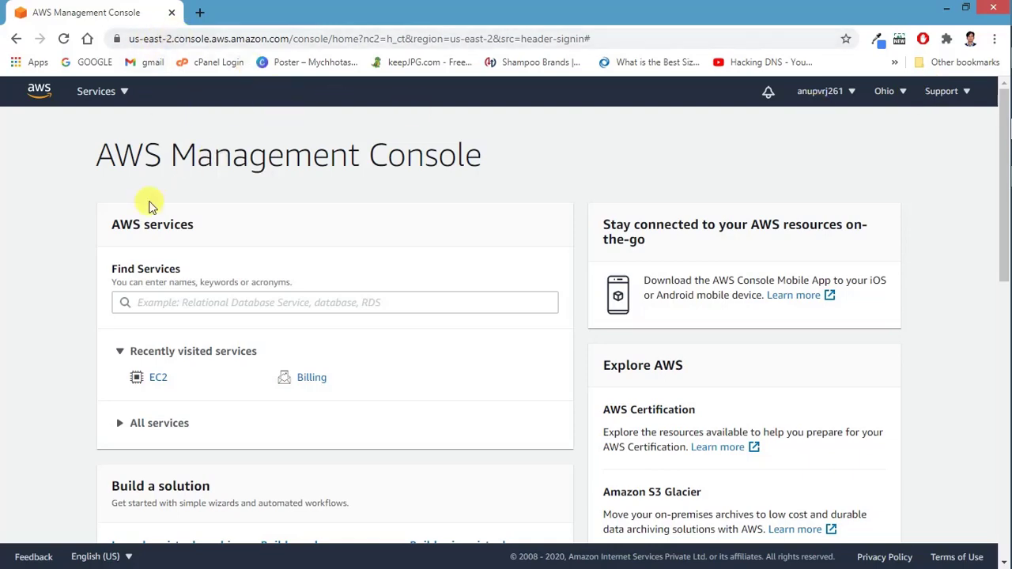
left_click(117, 92)
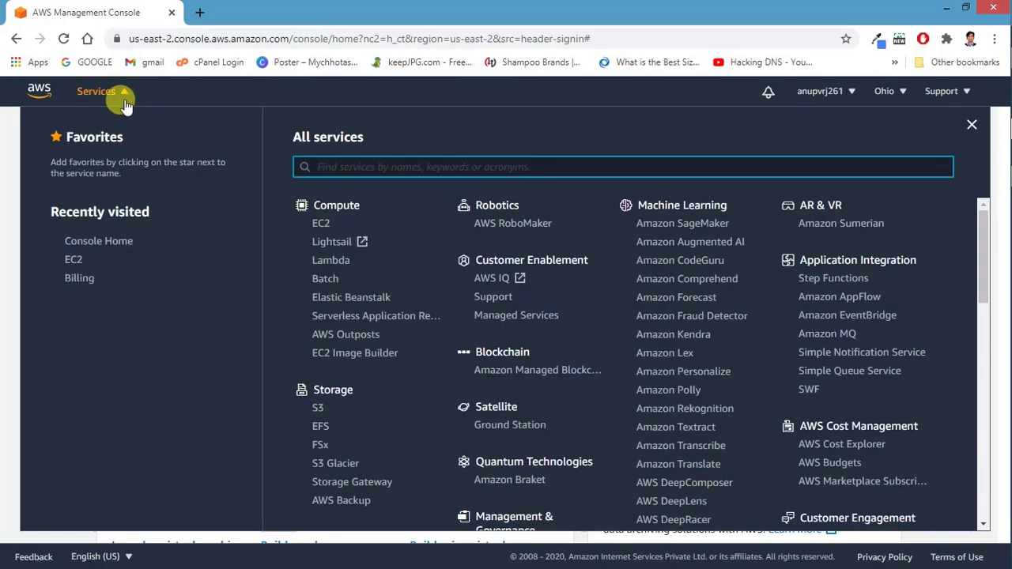
left_click(319, 225)
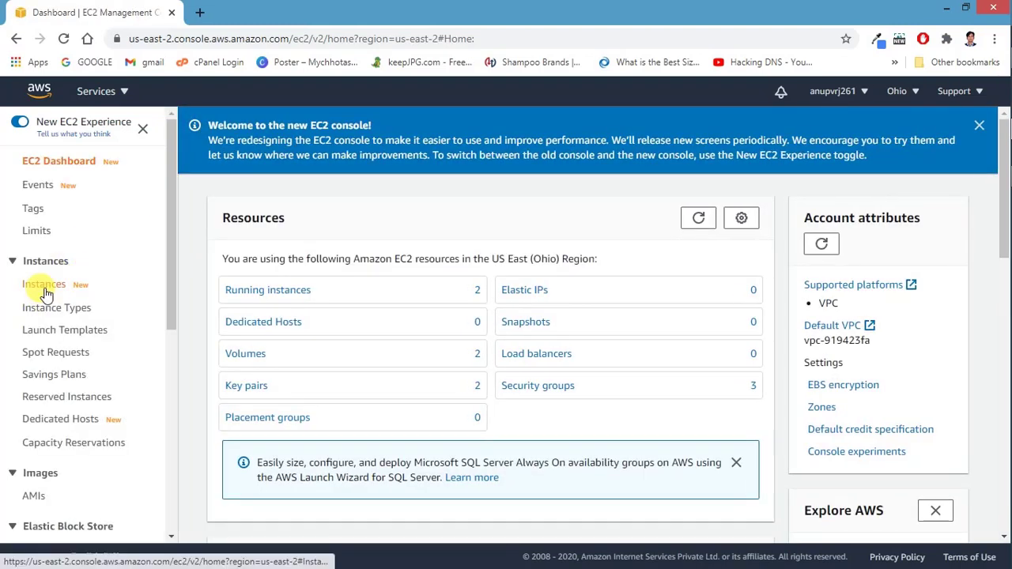
left_click(46, 292)
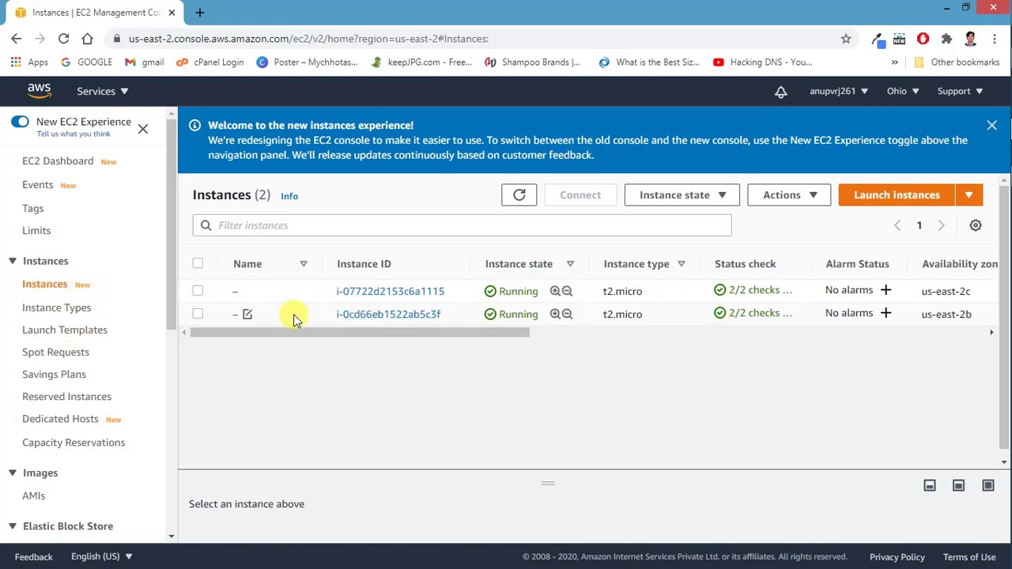
left_click_drag(295, 334, 260, 327)
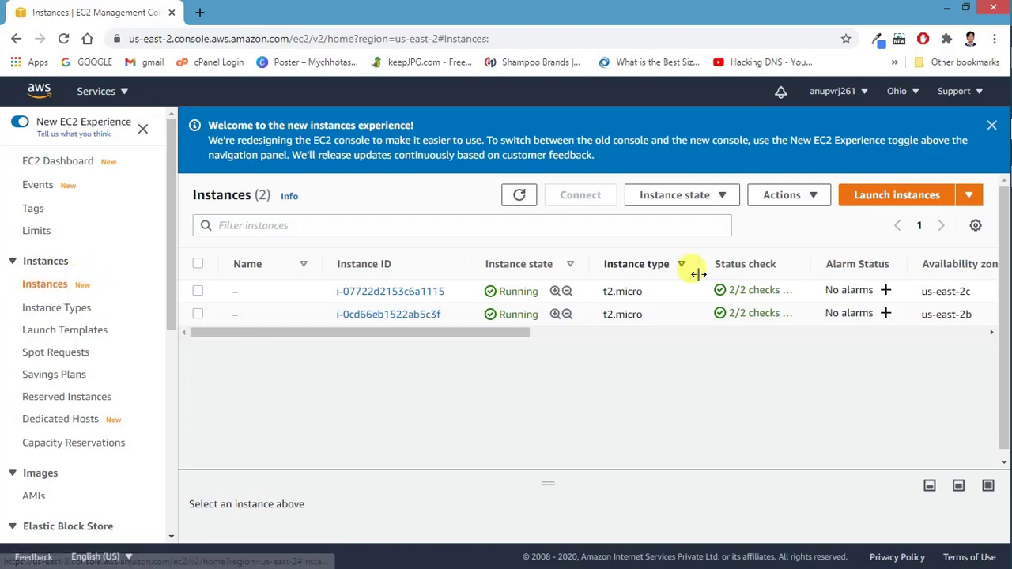
- Start launching a new instance and search the machine images for "wordpress" within AWS Marketplace
left_click(861, 196)
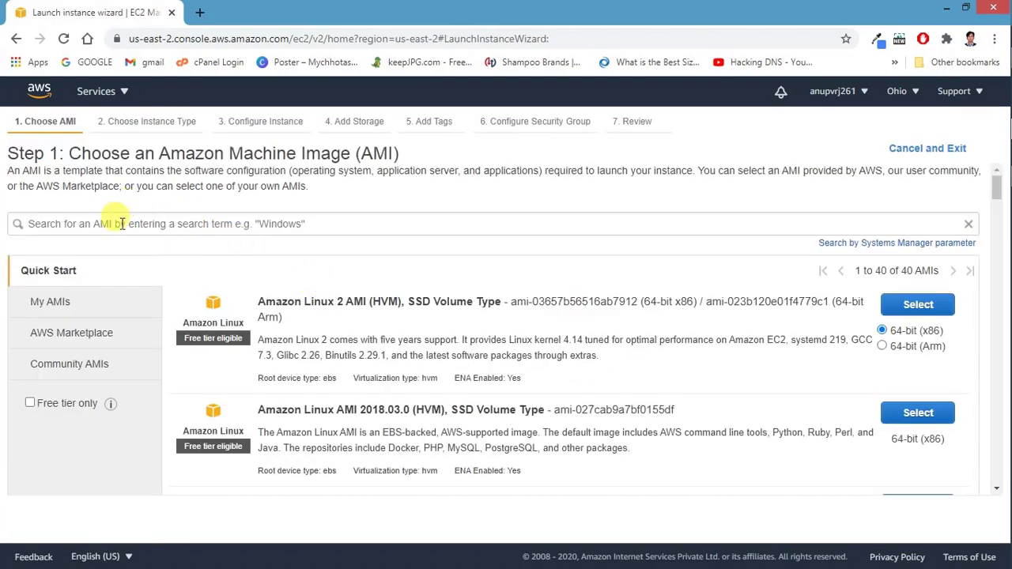
left_click(123, 223)
left_click(79, 256)
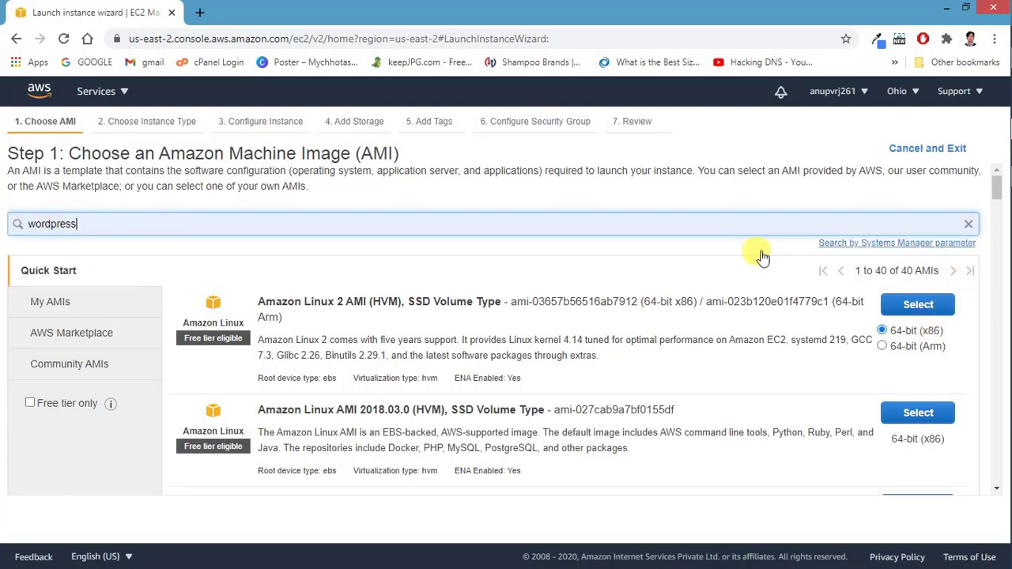
key("Return")
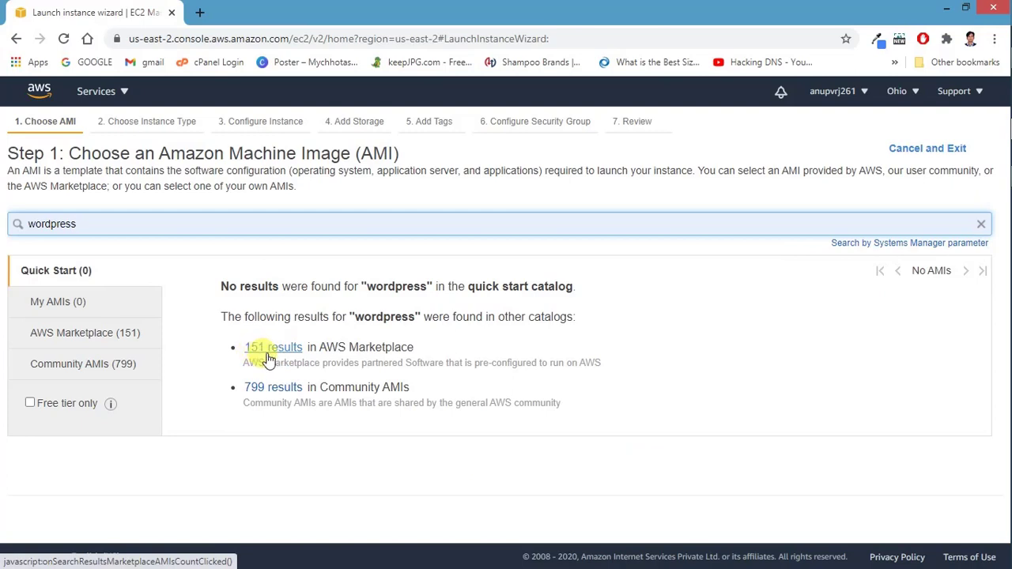
left_click(269, 348)
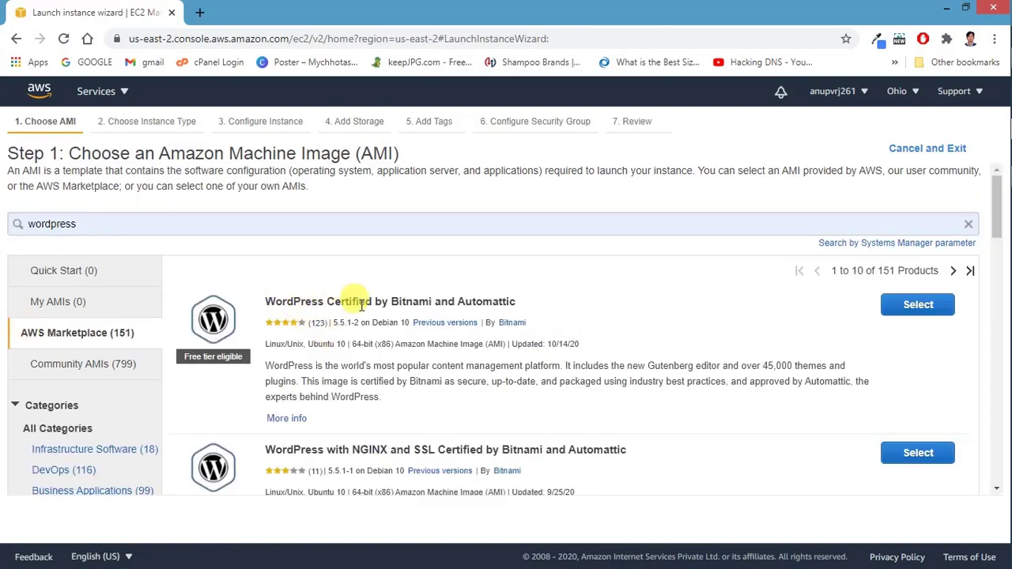
- Select the "WordPress Certified by Bitnami and Automattic" image for the new instance
triple_click(303, 303)
left_click(306, 303)
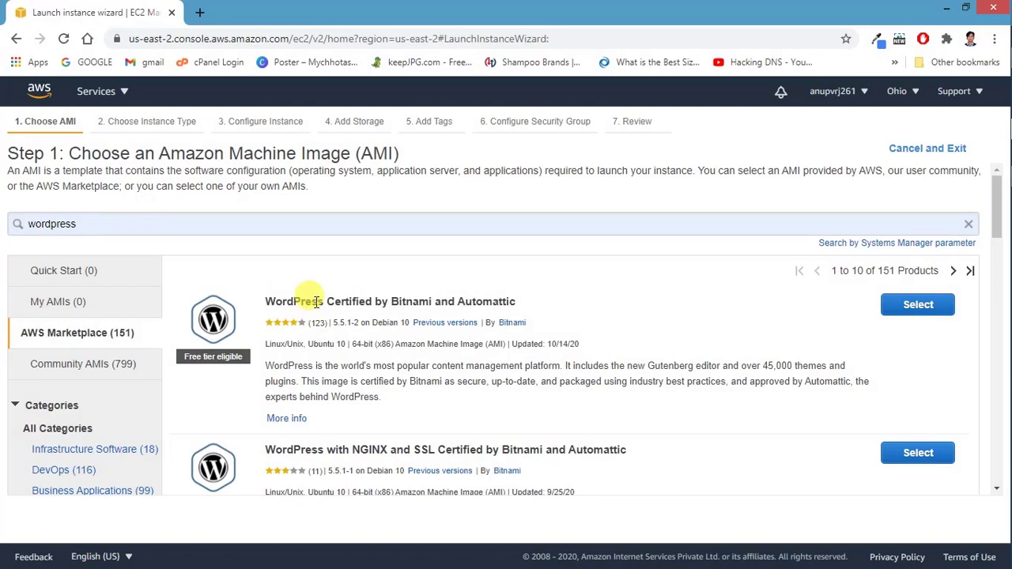
double_click(419, 306)
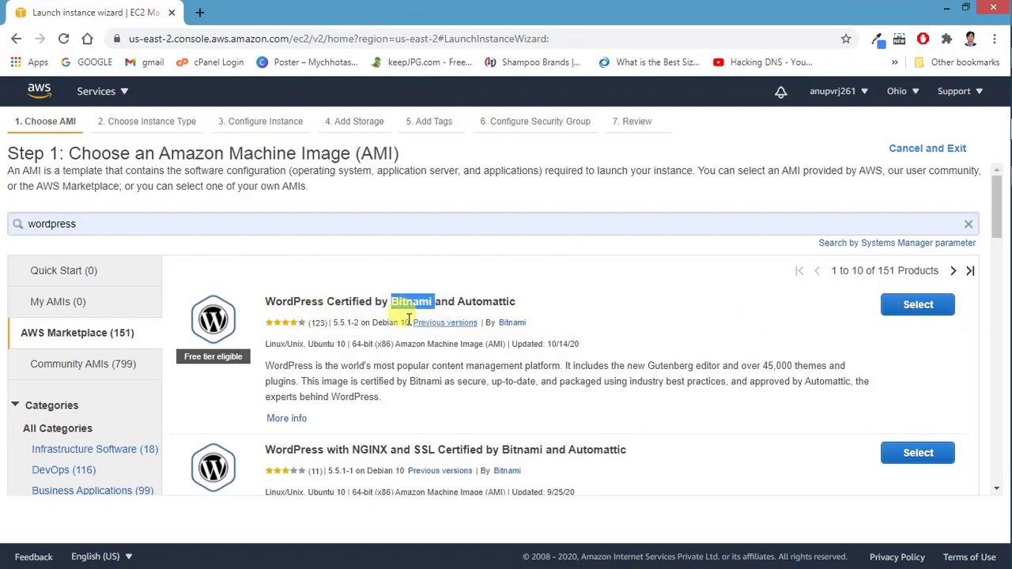
triple_click(347, 301)
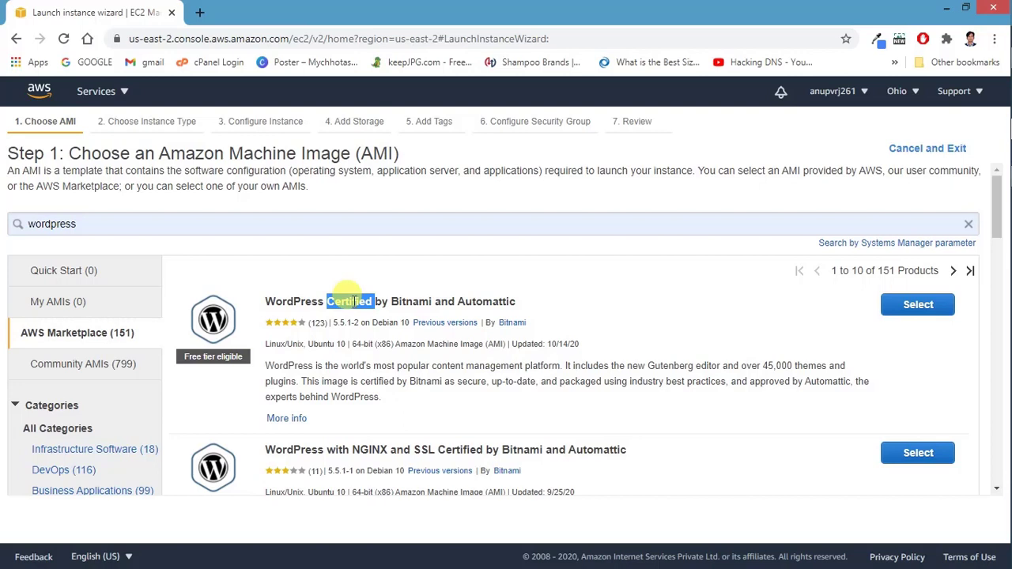
left_click(440, 301)
left_click(917, 310)
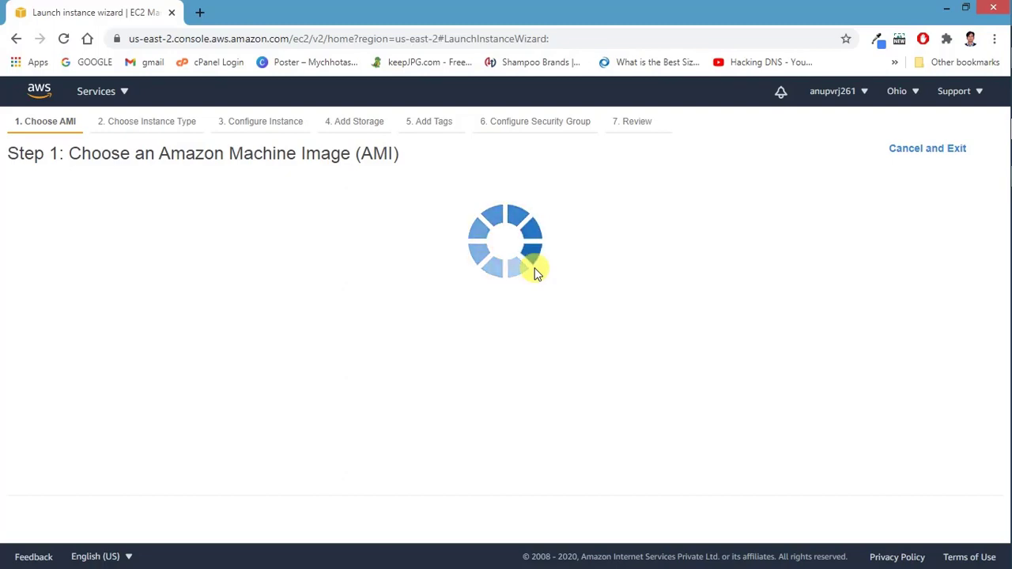
- Examine the WordPress image's product details and its hourly fees for the different instance types
scroll(345, 280, "down", 10)
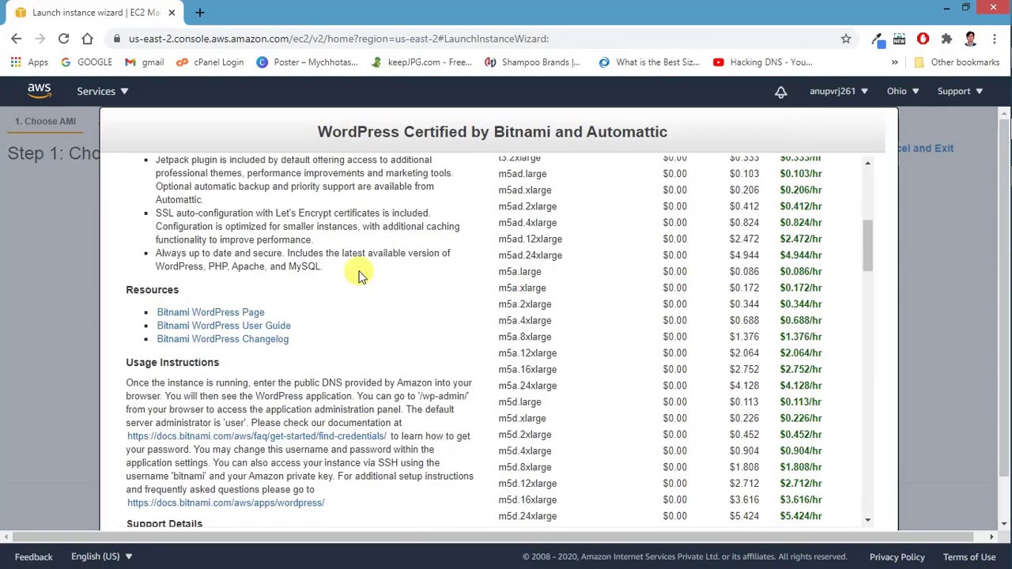
scroll(790, 202, "up", 10)
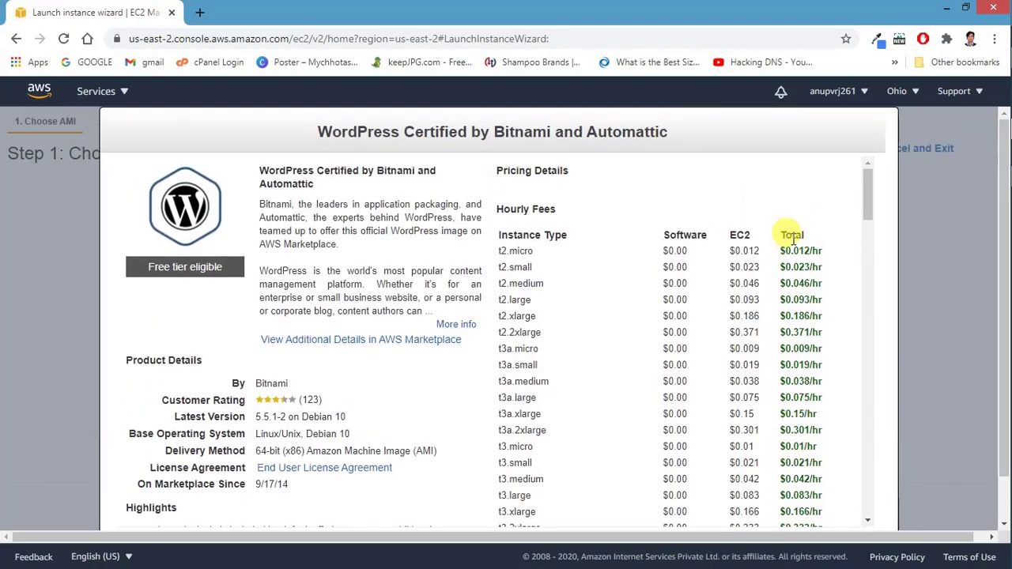
double_click(789, 235)
scroll(585, 250, "down", 15)
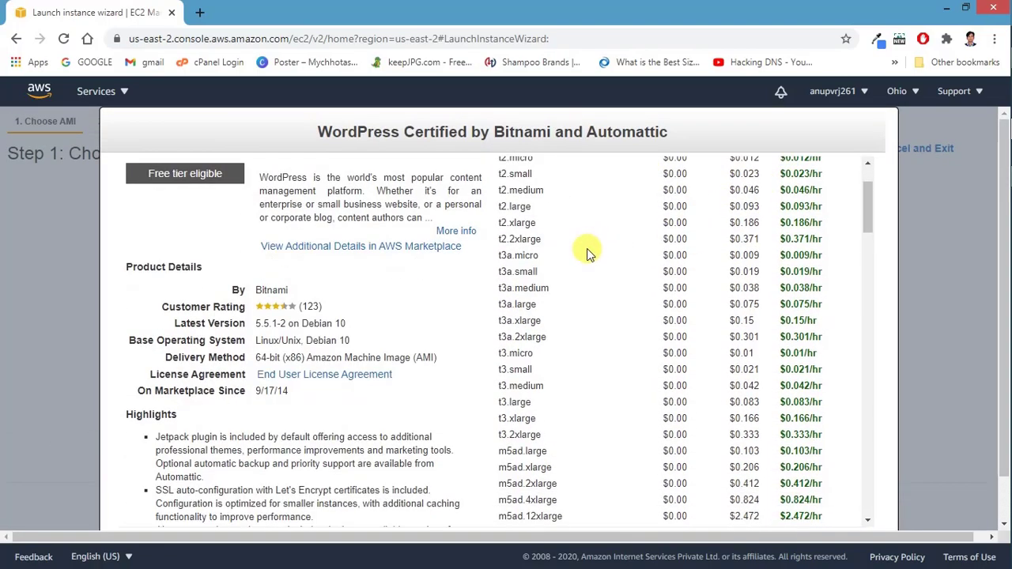
scroll(700, 288, "up", 10)
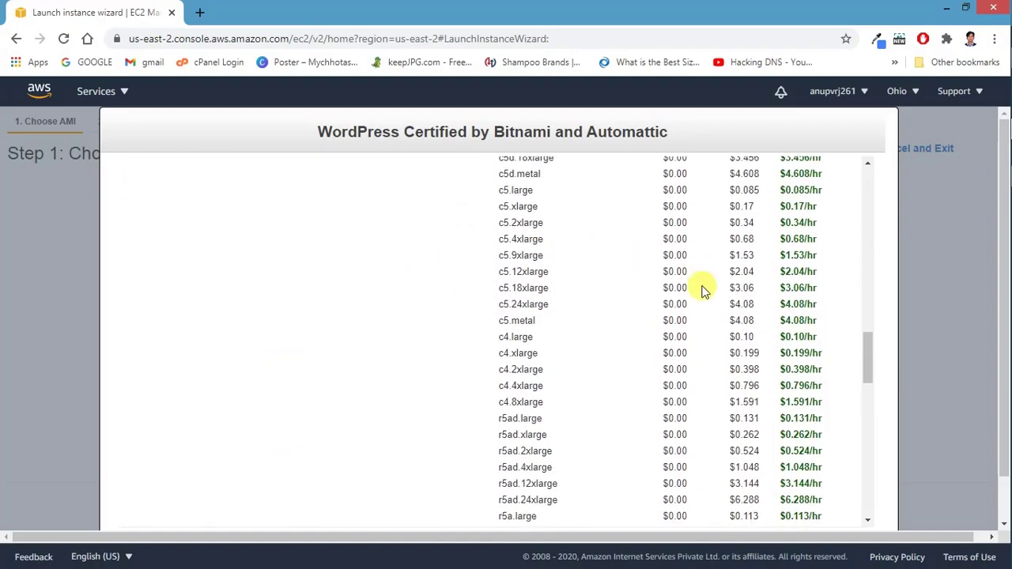
scroll(702, 287, "up", 5)
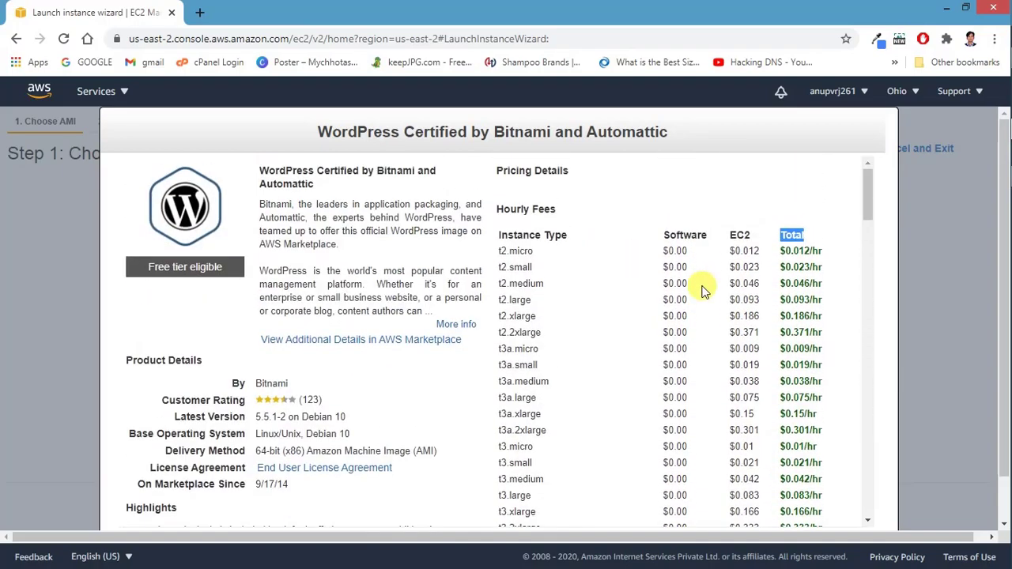
scroll(356, 221, "down", 12)
scroll(742, 287, "down", 10)
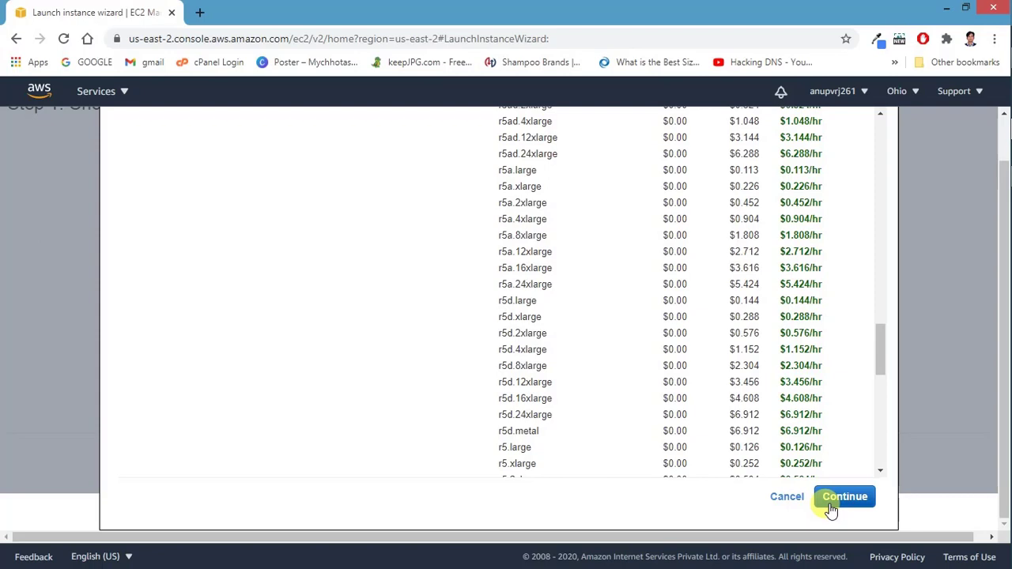
- Accept the image's pricing, choose the free-tier-eligible t2.micro instance type, and proceed to the instance details
left_click(829, 510)
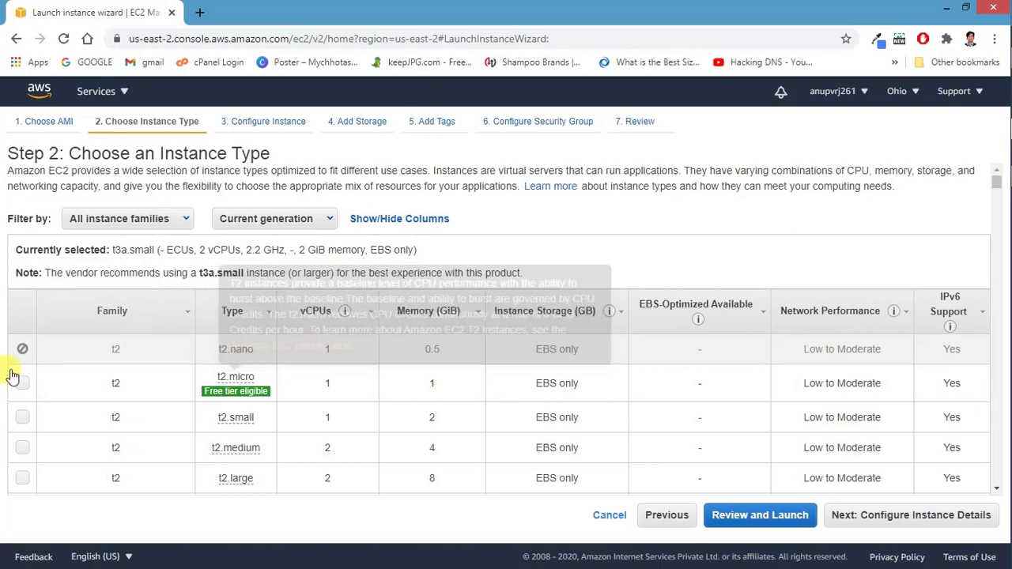
scroll(213, 364, "down", 1)
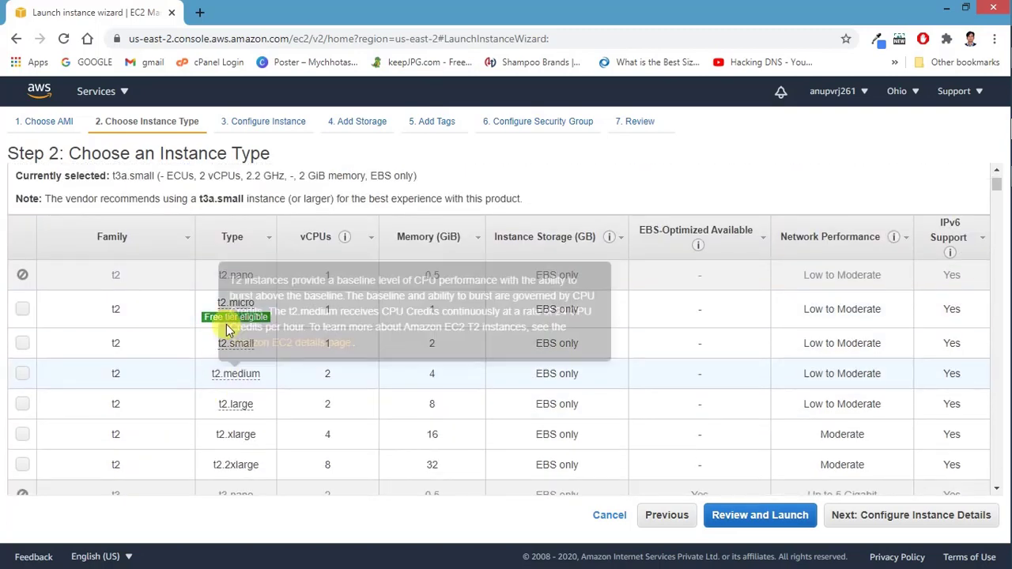
left_click(22, 311)
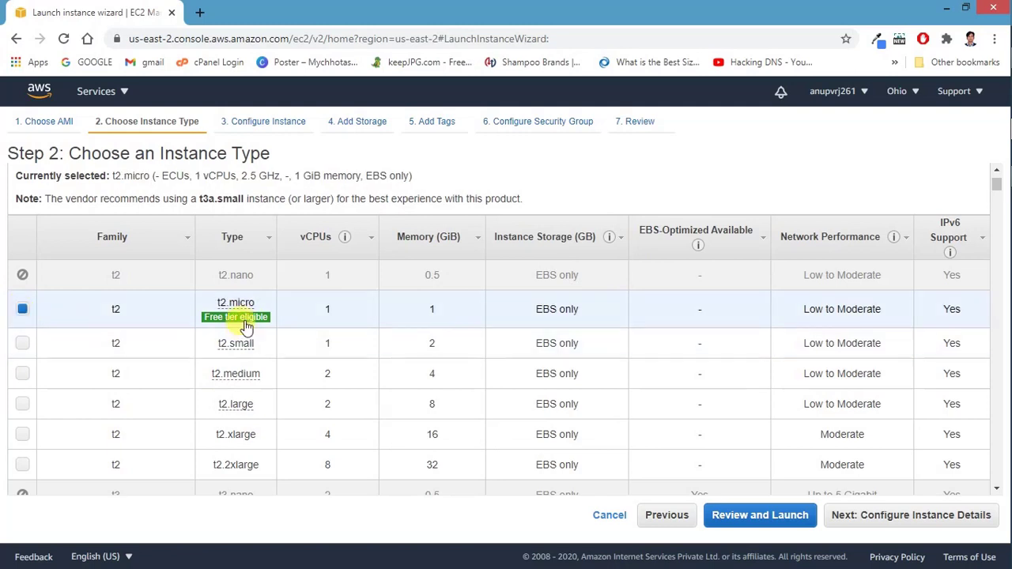
mouse_move(238, 316)
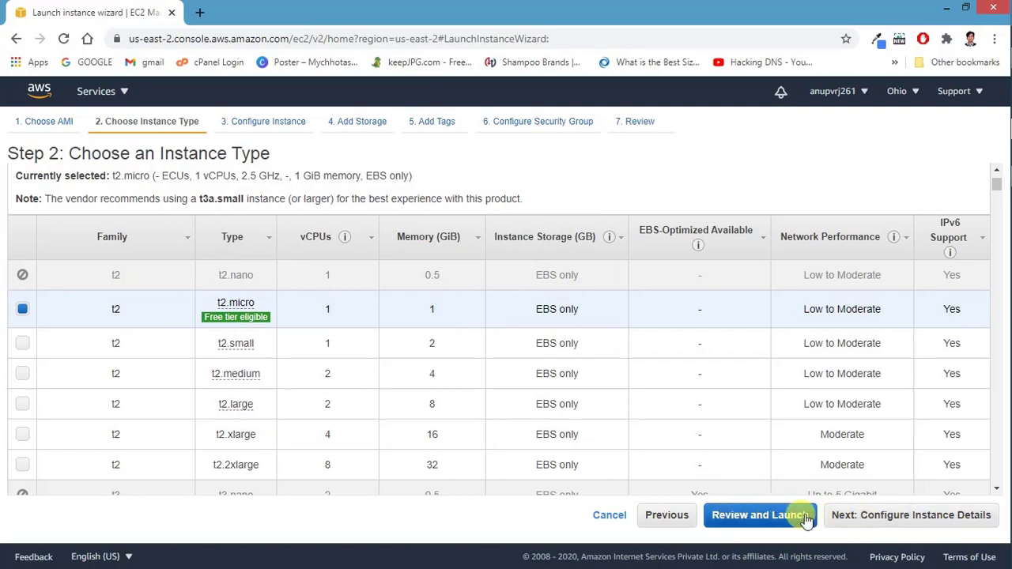
left_click(848, 523)
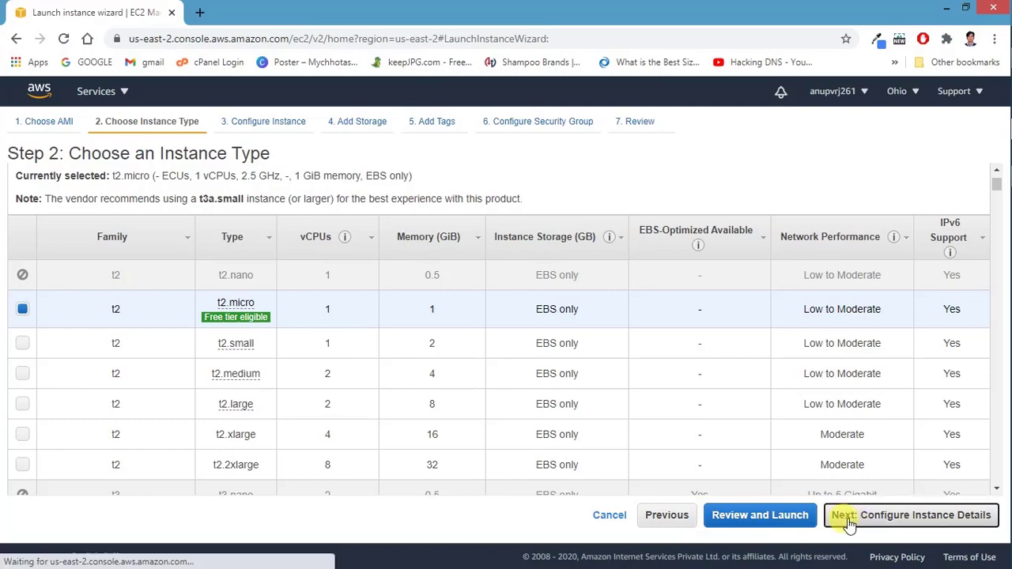
- Review the instance configuration options, including network, shutdown behavior, monitoring charges and advanced details
scroll(166, 229, "down", 1)
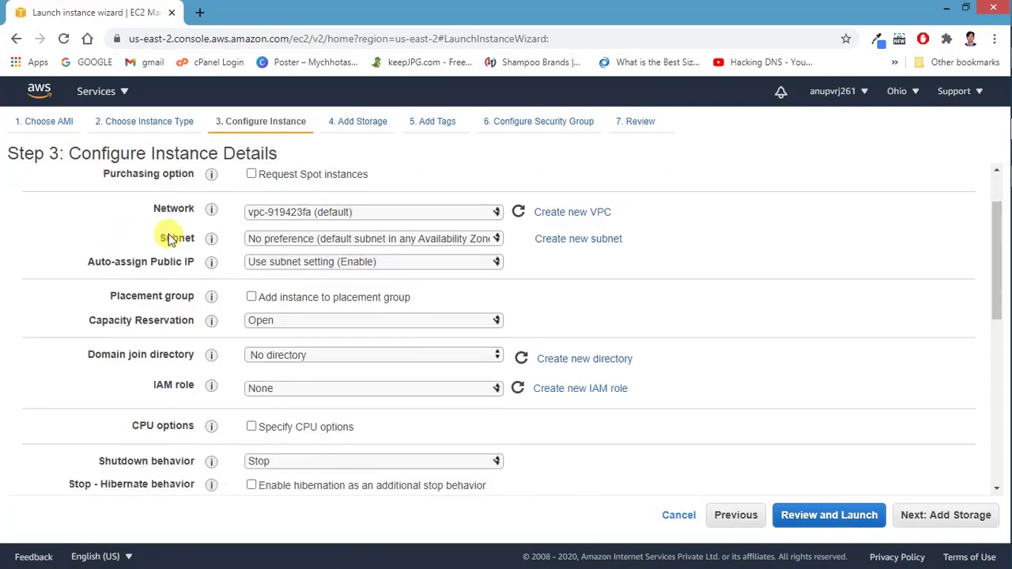
scroll(282, 327, "up", 1)
scroll(264, 261, "down", 3)
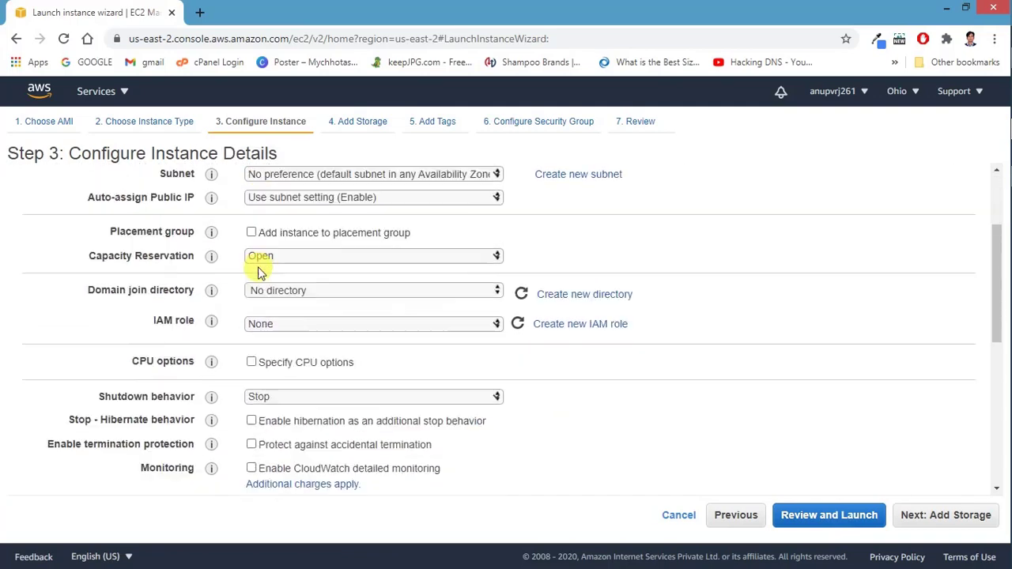
scroll(239, 352, "down", 5)
scroll(238, 352, "up", 7)
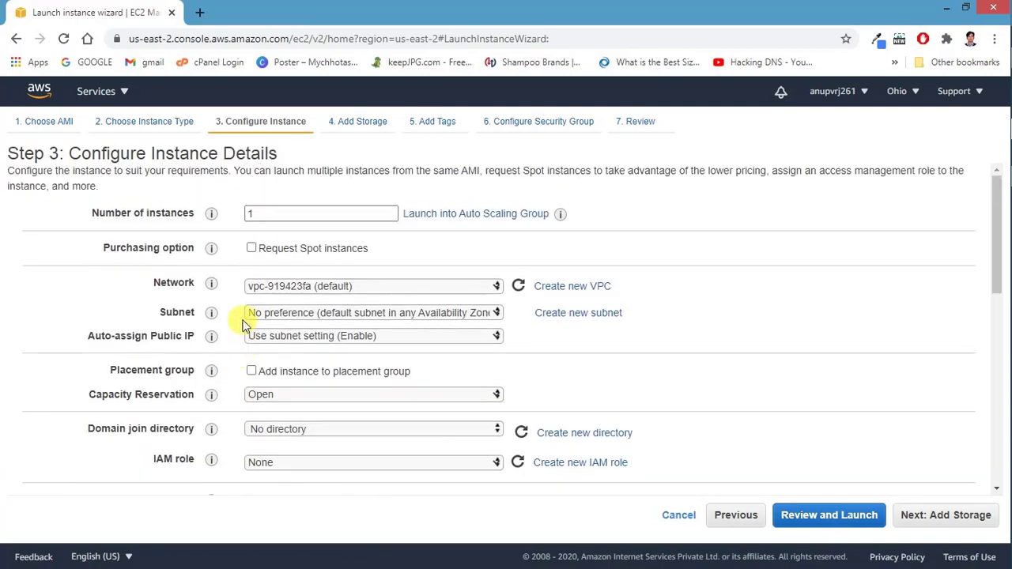
scroll(244, 324, "down", 2)
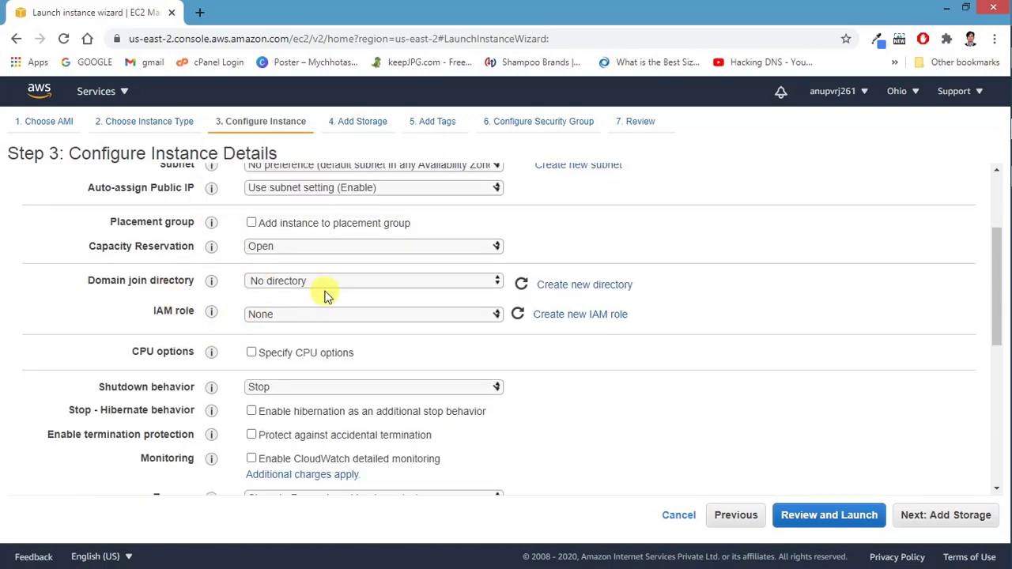
scroll(237, 278, "down", 2)
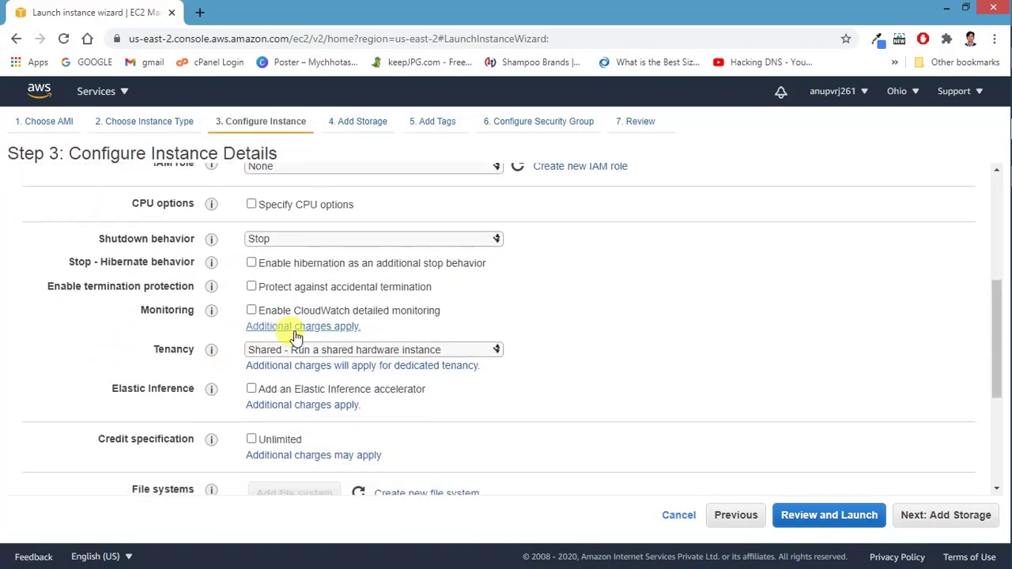
left_click_drag(238, 324, 373, 329)
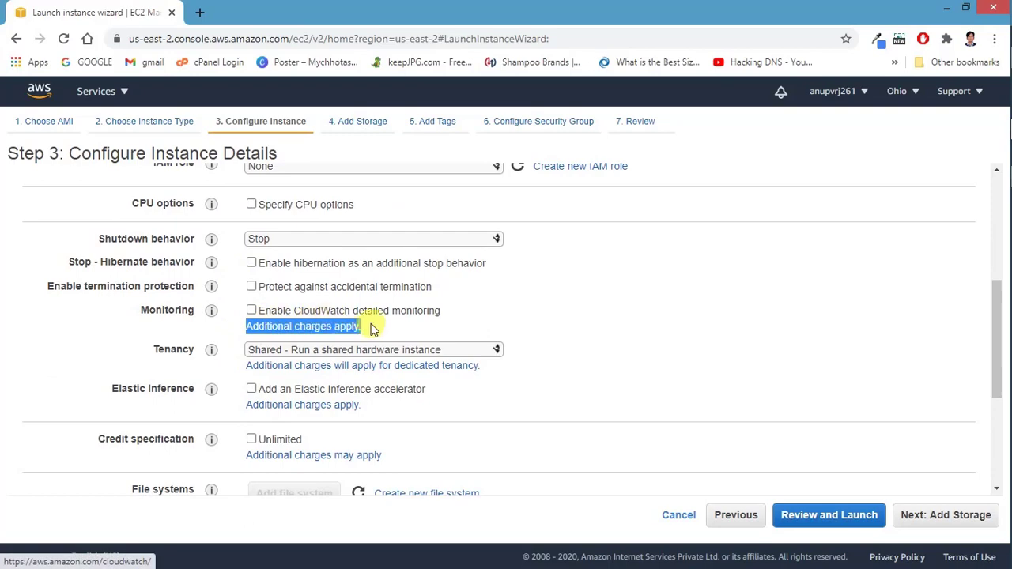
left_click(203, 327)
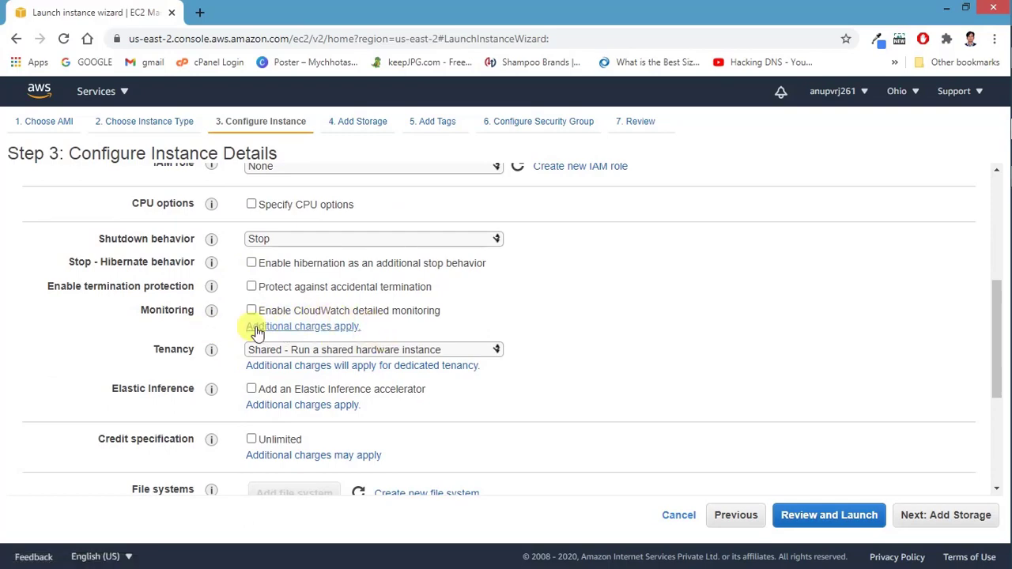
scroll(257, 332, "down", 3)
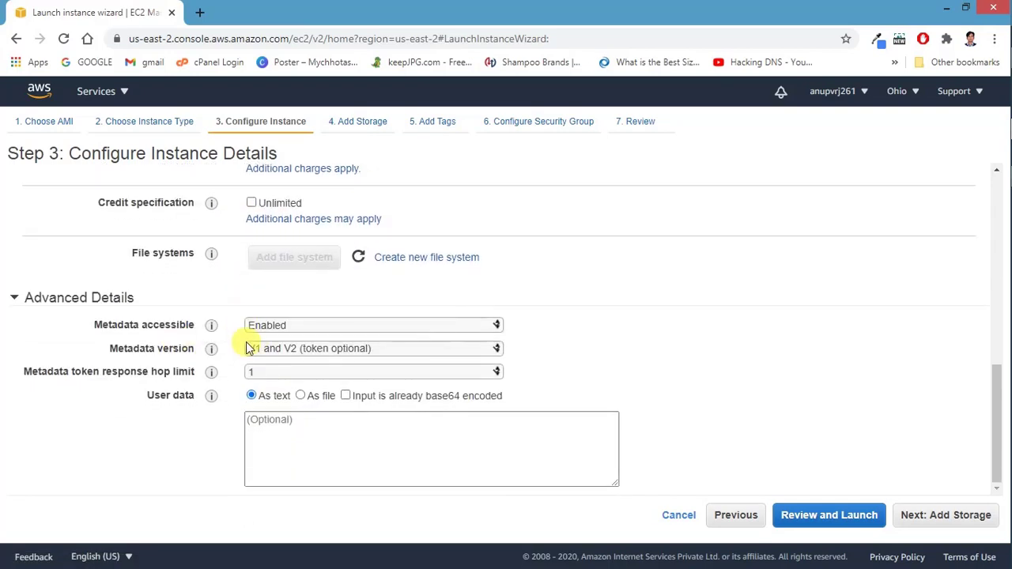
scroll(252, 340, "up", 7)
scroll(763, 497, "down", 7)
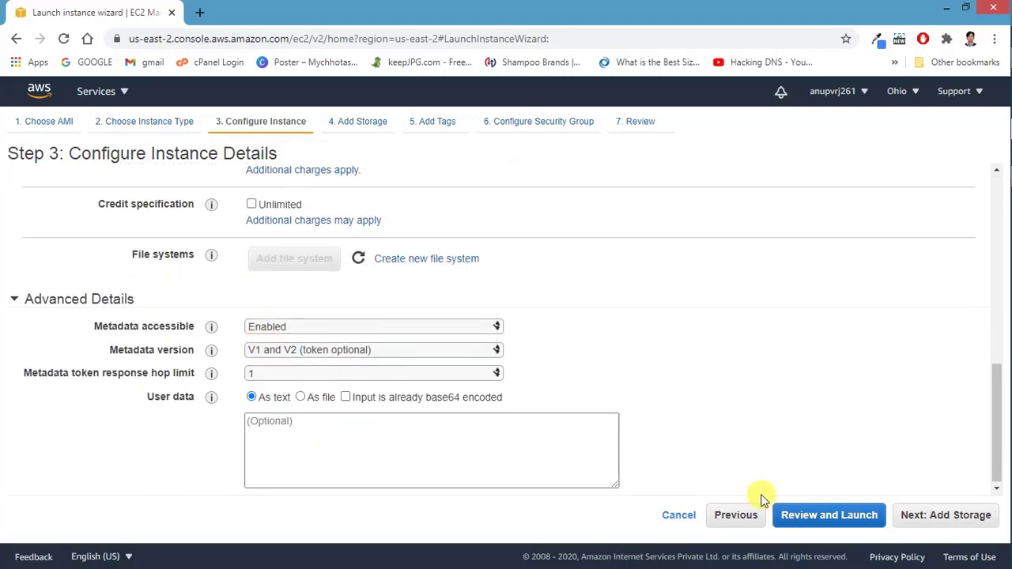
- Proceed to the storage settings, keep the root volume at 10 GiB General Purpose SSD (gp2), and continue to the tags
left_click(930, 518)
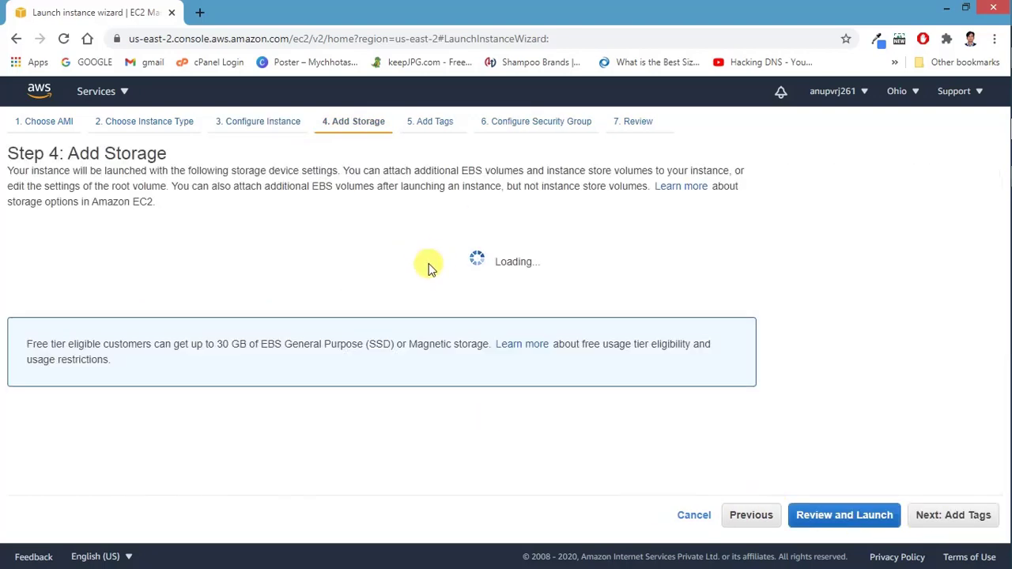
left_click_drag(355, 296, 377, 296)
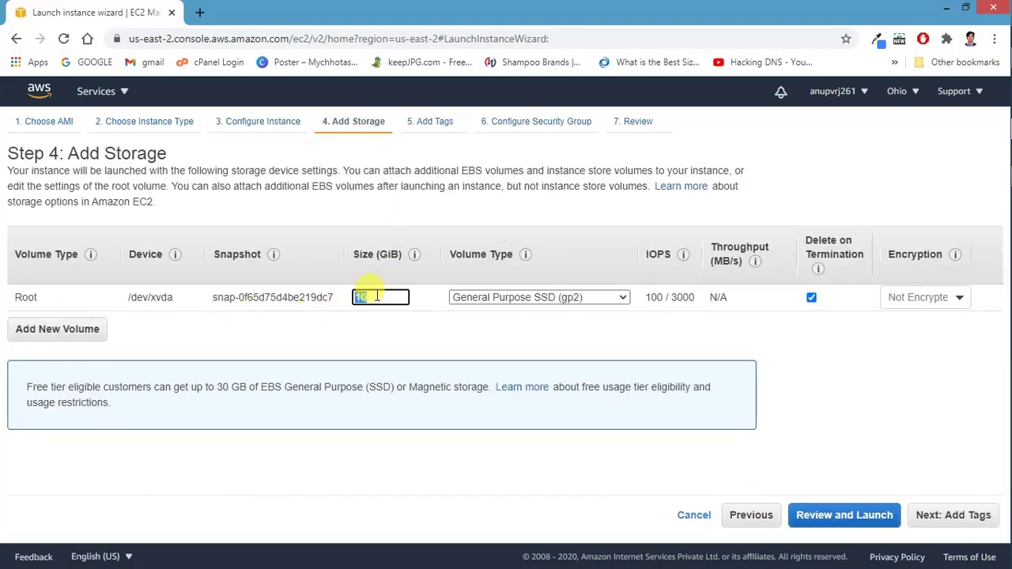
left_click(373, 319)
double_click(362, 295)
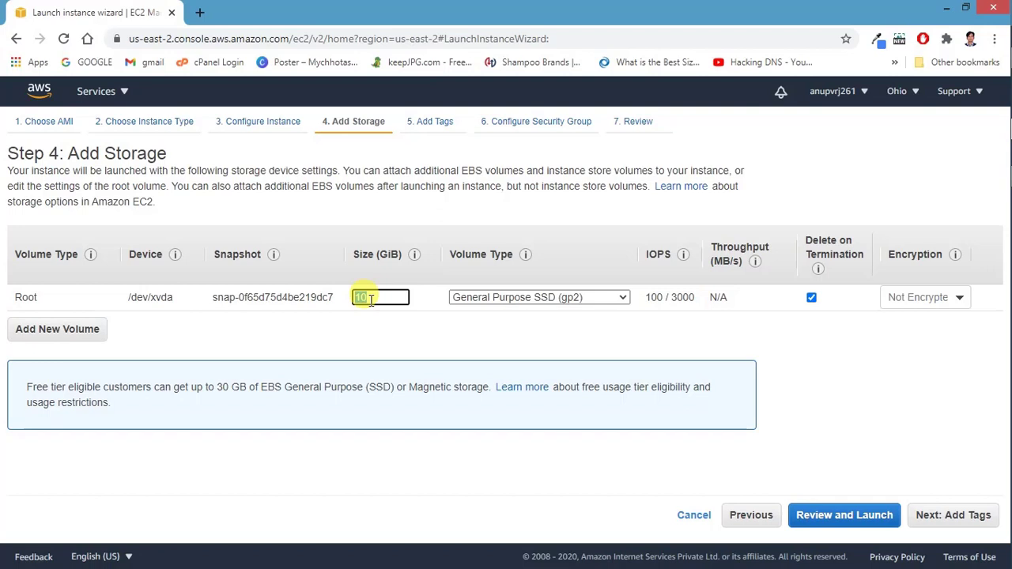
left_click(371, 300)
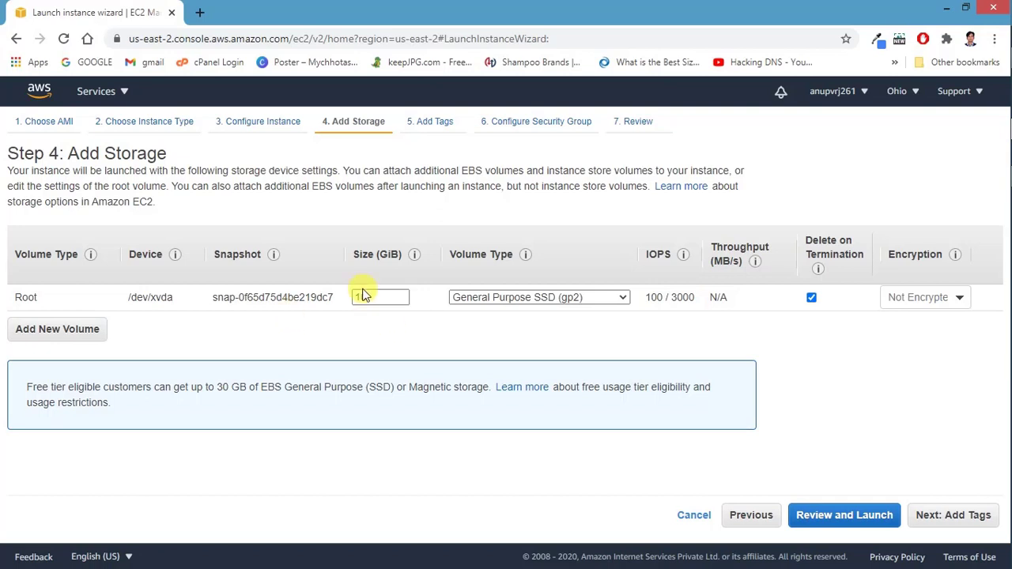
left_click(704, 327)
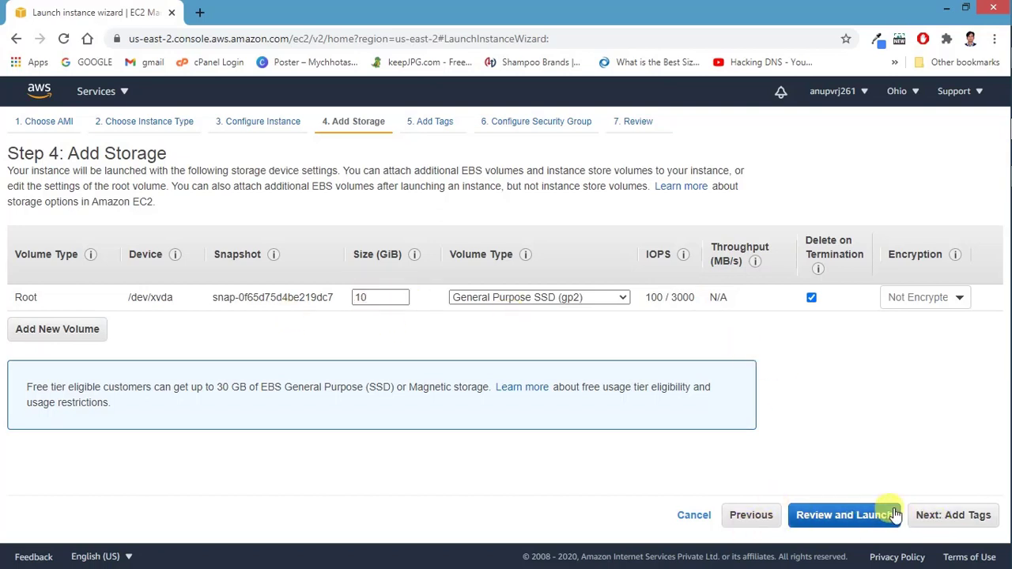
left_click(960, 517)
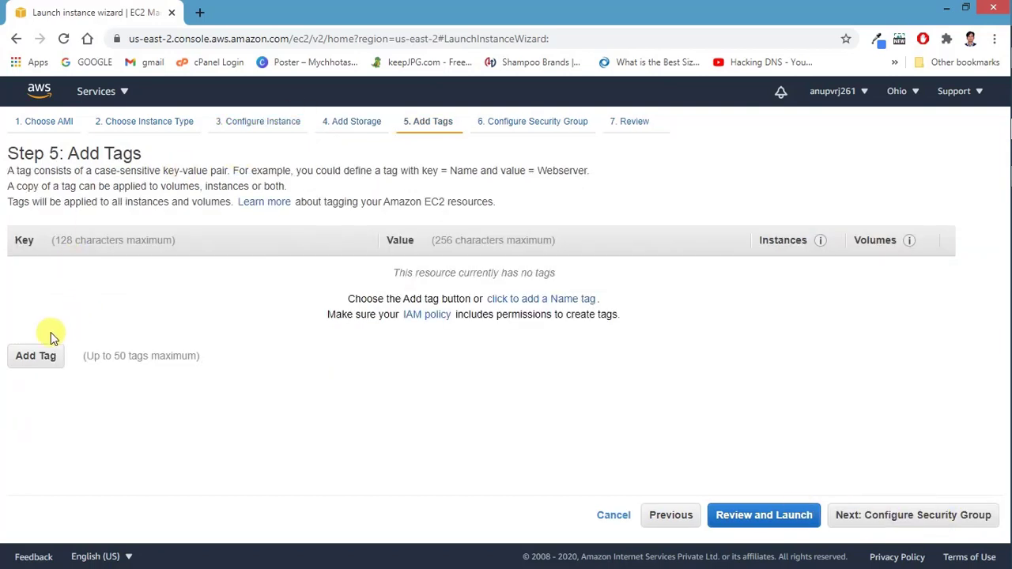
- Add a tag with key "techdeis-web" and value "techdeis-web", and continue to the security group configuration
left_click(21, 357)
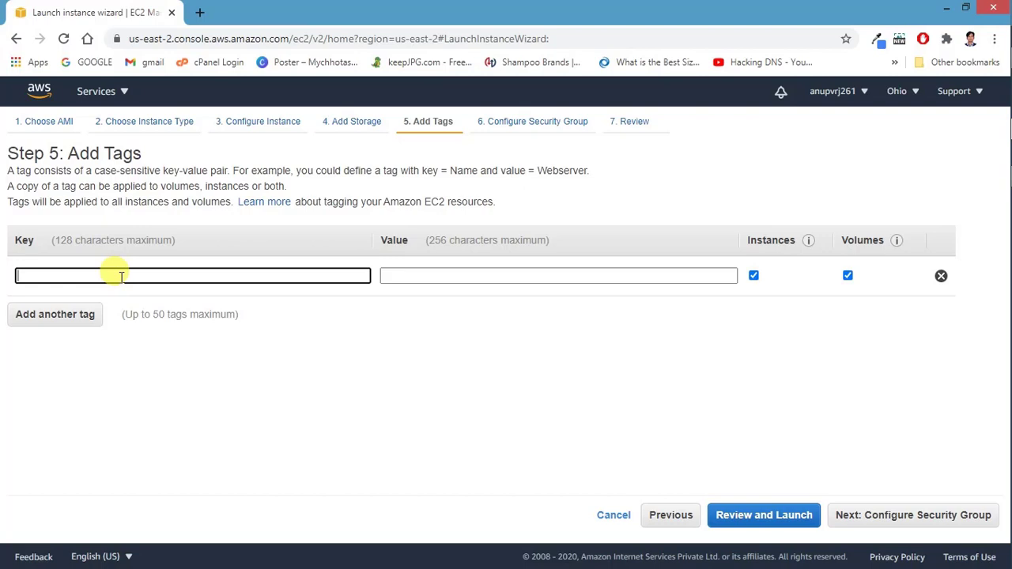
type("tec")
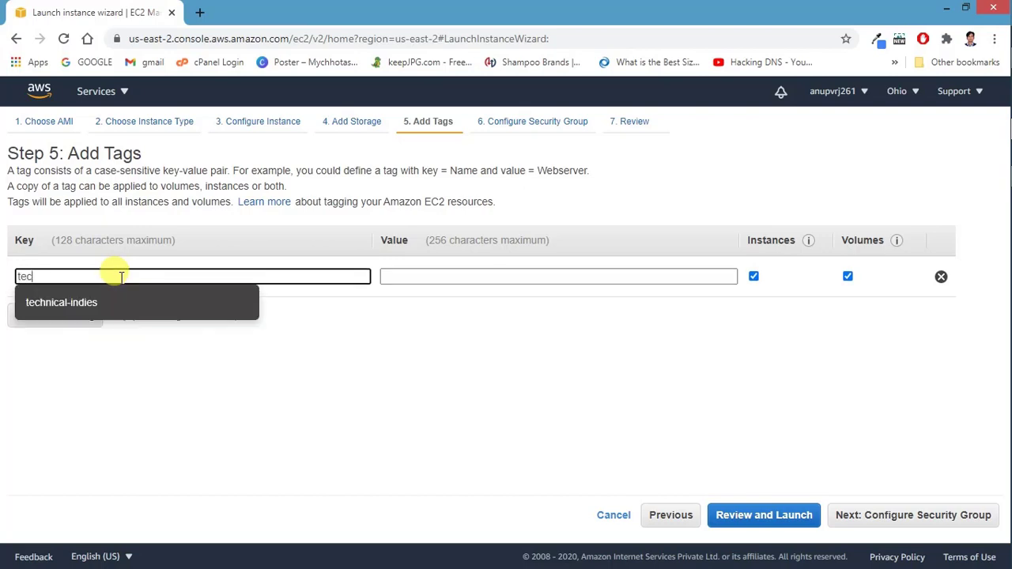
type("hdeis")
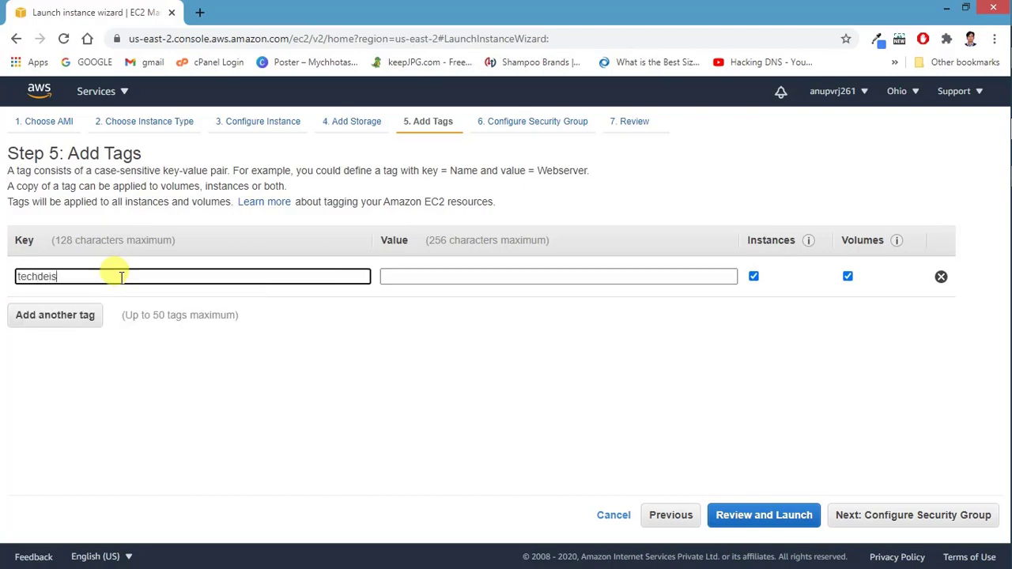
type("-web")
left_click(417, 273)
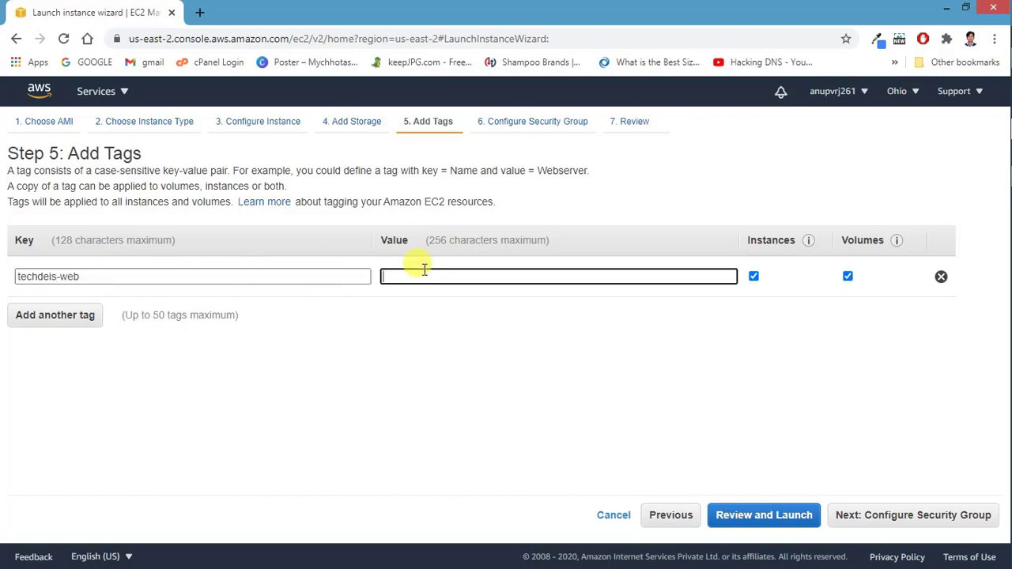
type("techde")
type("is-web")
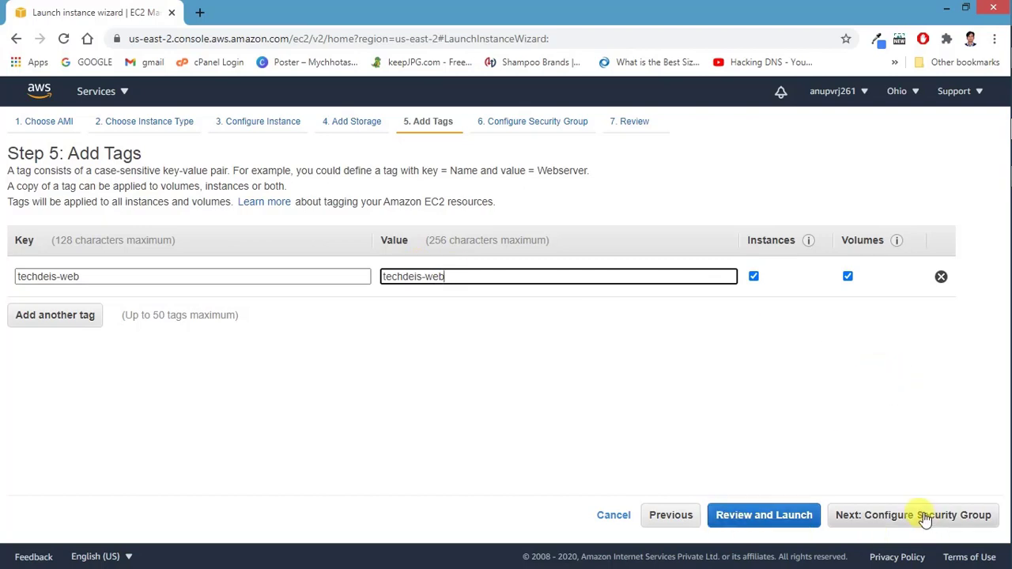
left_click(880, 518)
- Check the list of existing security groups, and return to the option for creating a new security group
scroll(233, 360, "down", 1)
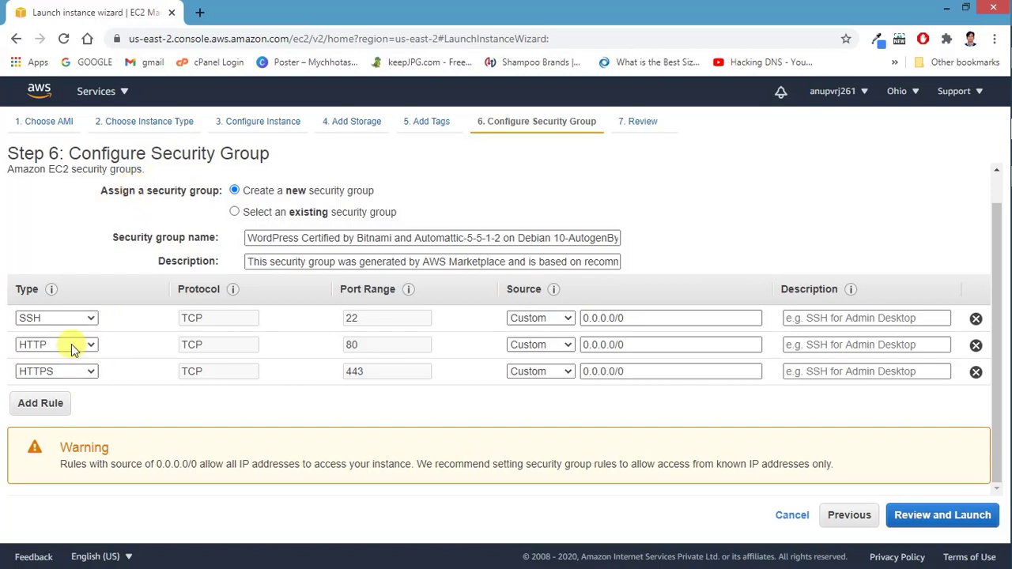
double_click(166, 191)
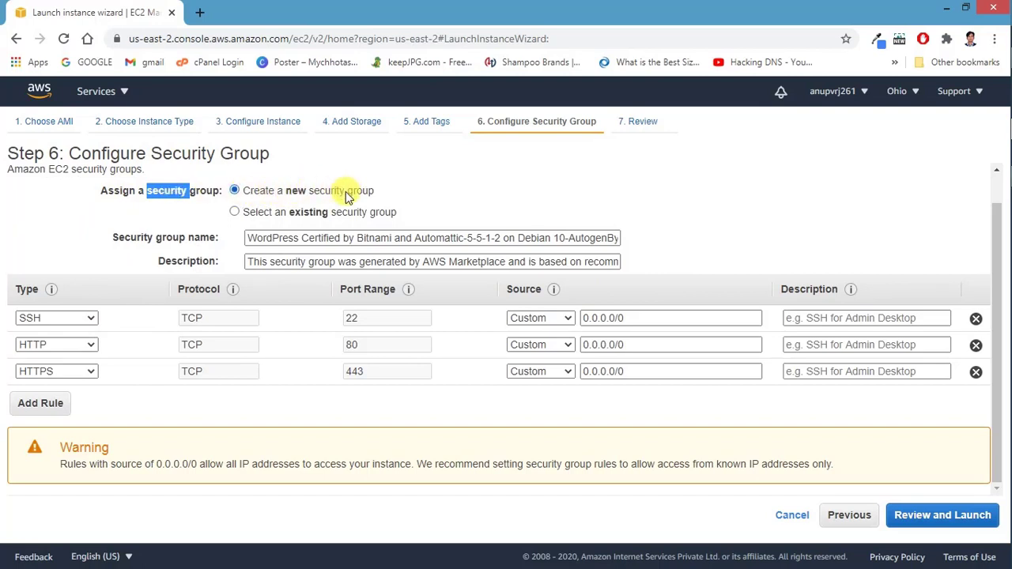
left_click(255, 215)
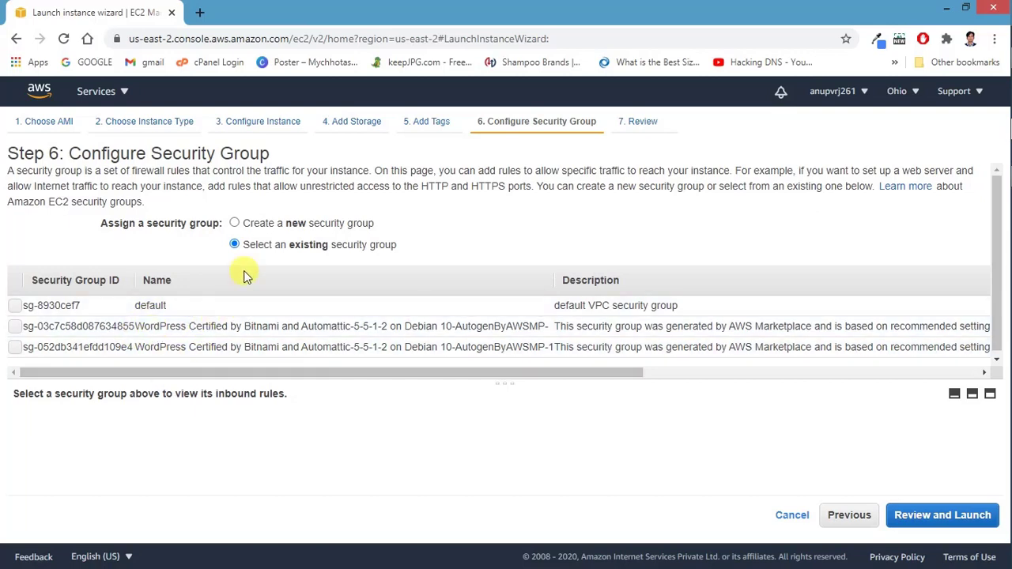
left_click(235, 225)
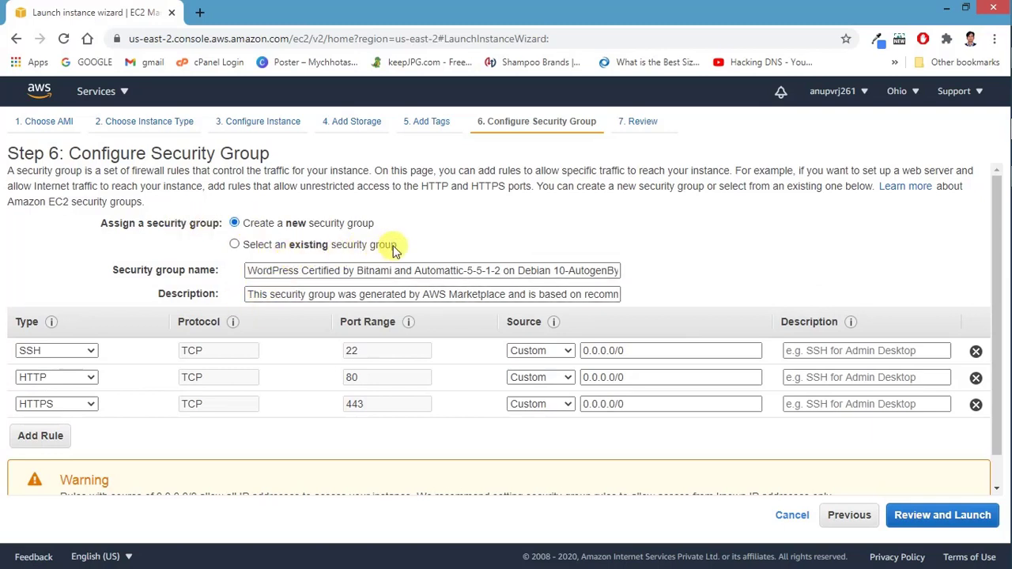
left_click(248, 271)
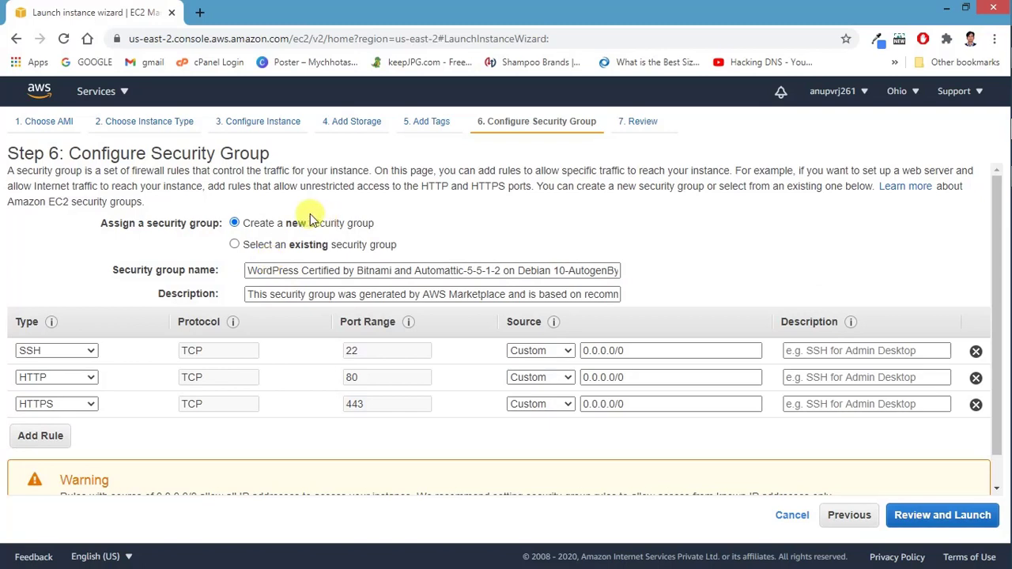
- Set the source of the HTTP and HTTPS rules to Anywhere, leaving the SSH rule's source as Custom
scroll(282, 250, "down", 1)
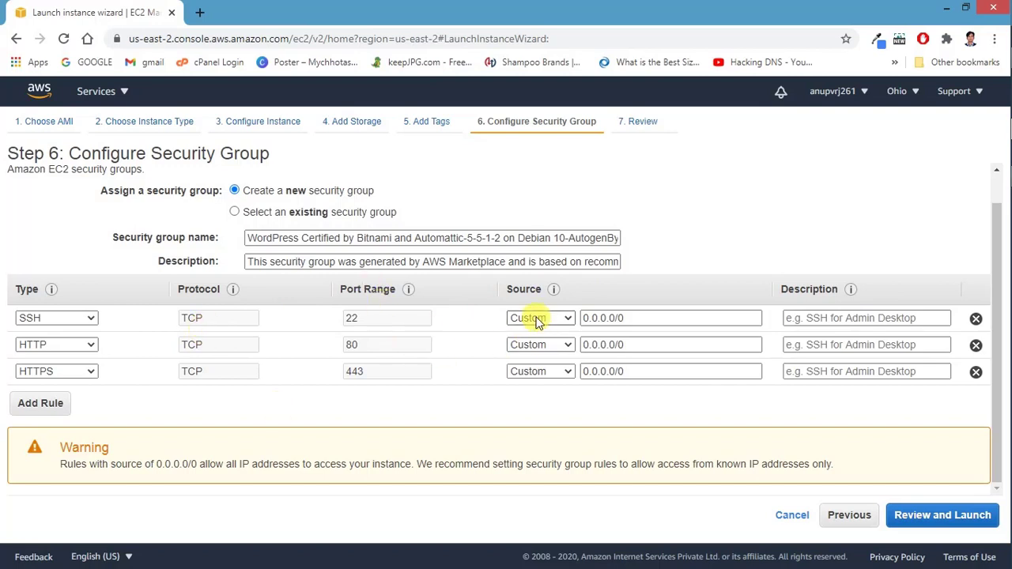
left_click(535, 320)
left_click(528, 319)
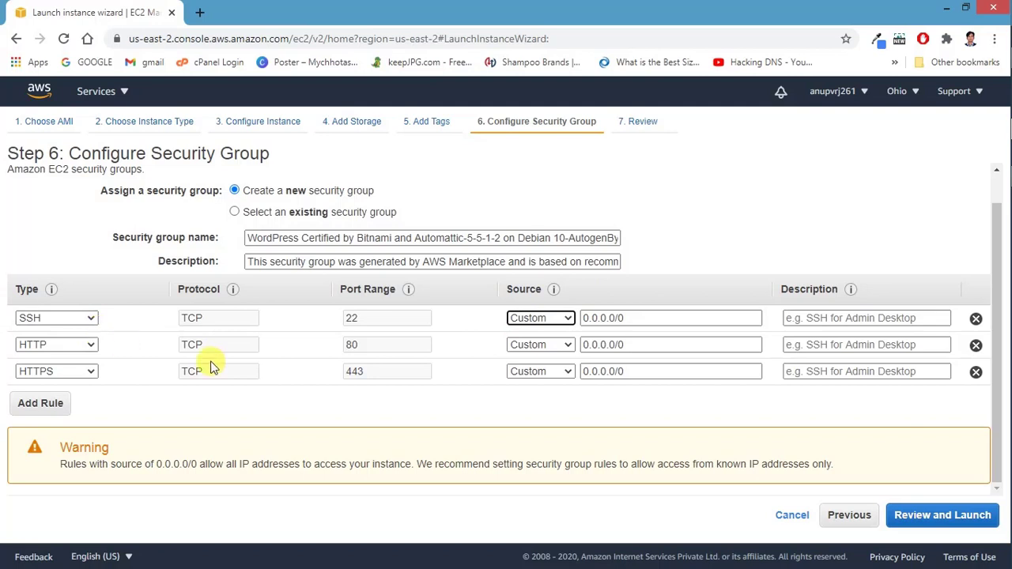
left_click(531, 346)
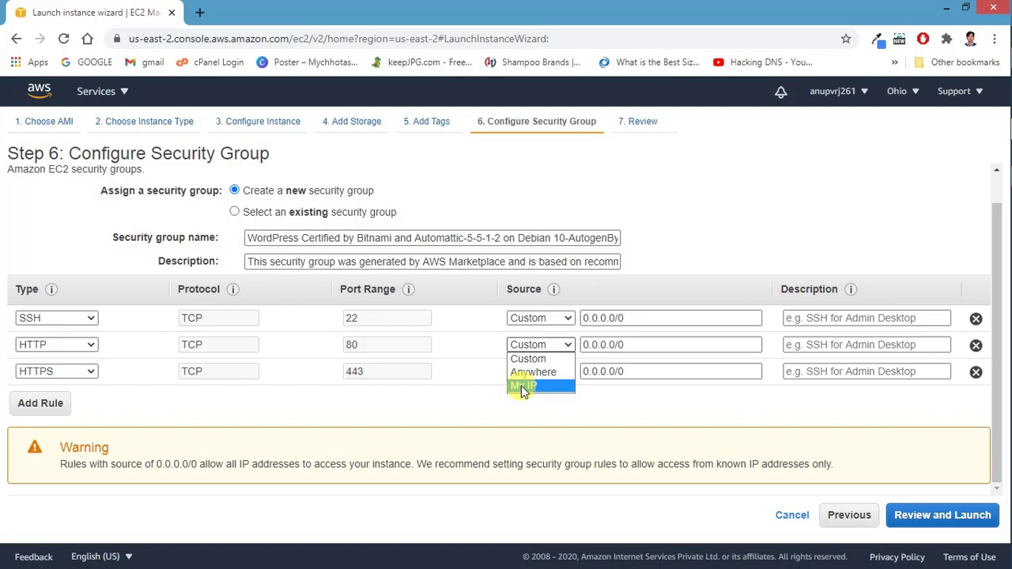
left_click(522, 386)
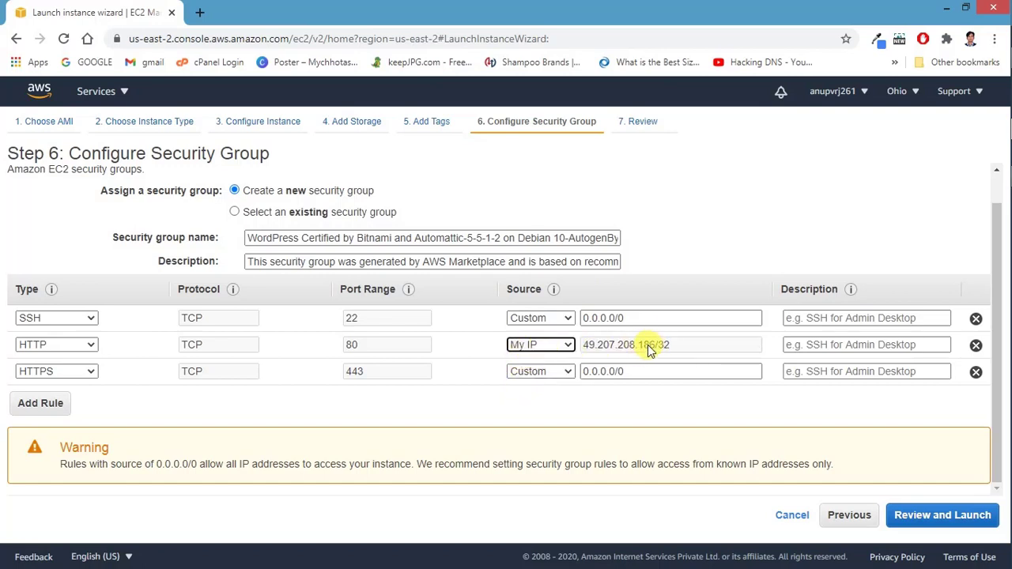
left_click(539, 346)
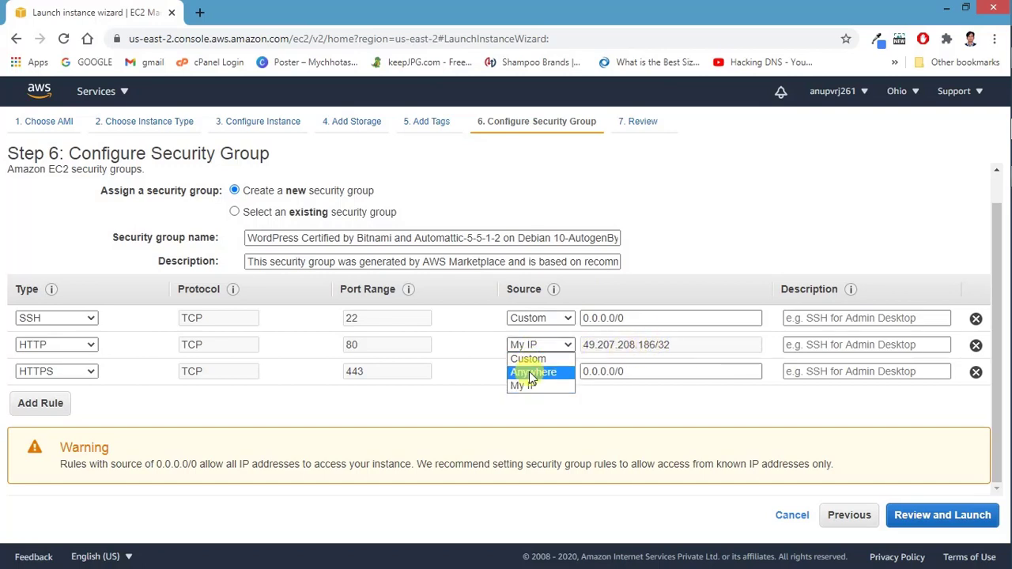
left_click(532, 372)
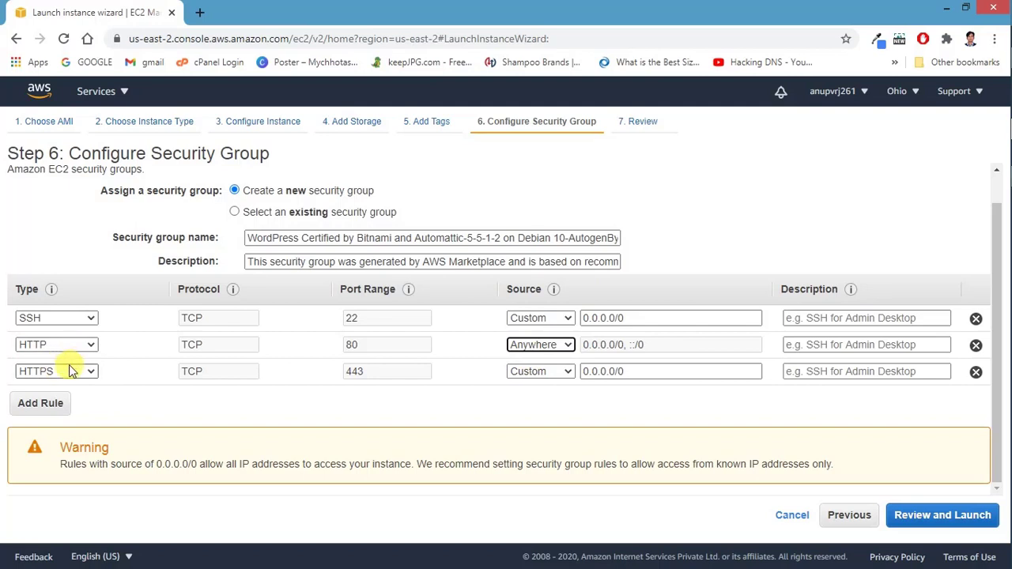
left_click(521, 374)
left_click(515, 401)
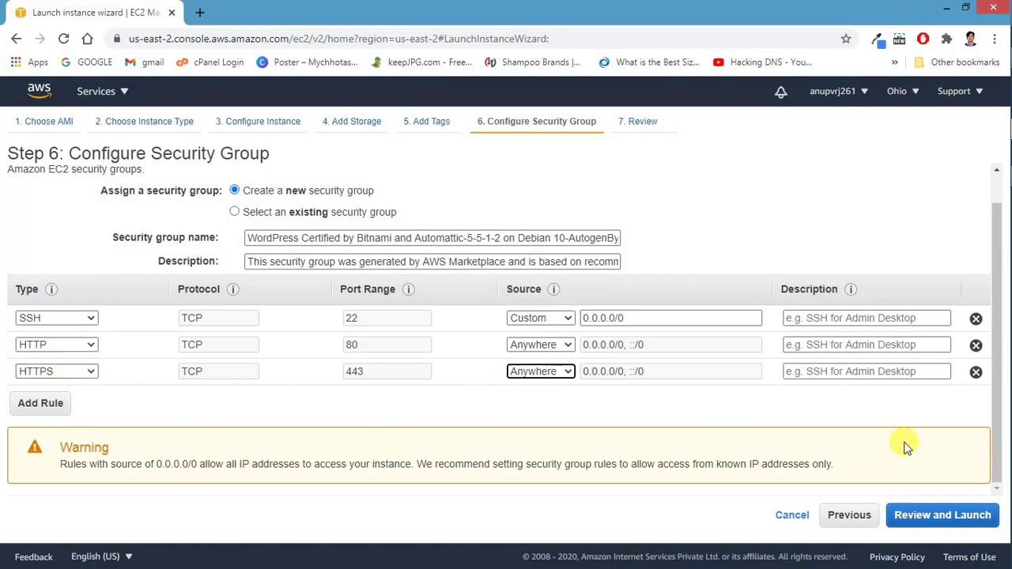
- Proceed to the launch review and check the instance's summary, including its security group rules
left_click(913, 522)
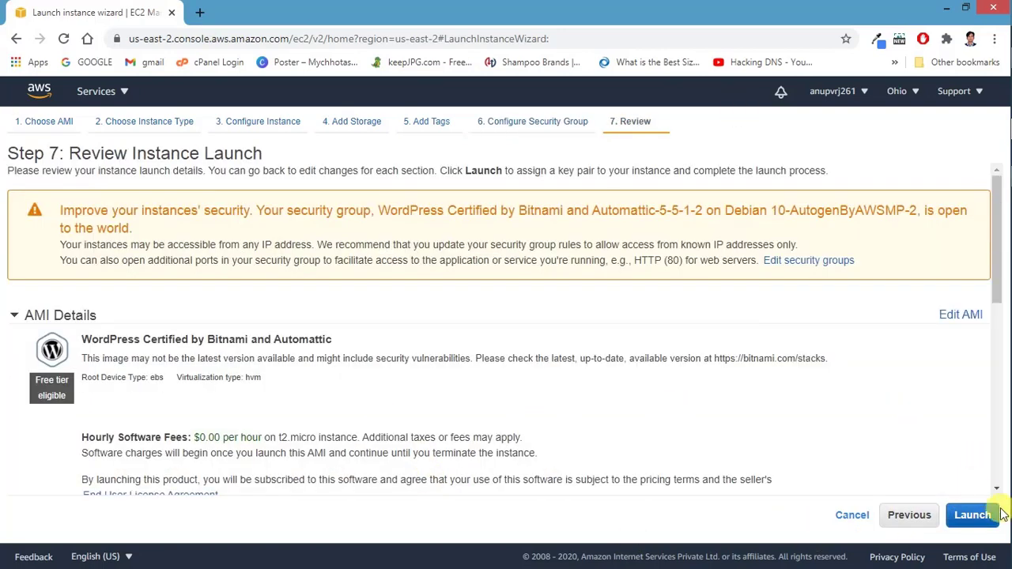
scroll(181, 278, "down", 3)
scroll(181, 278, "down", 3)
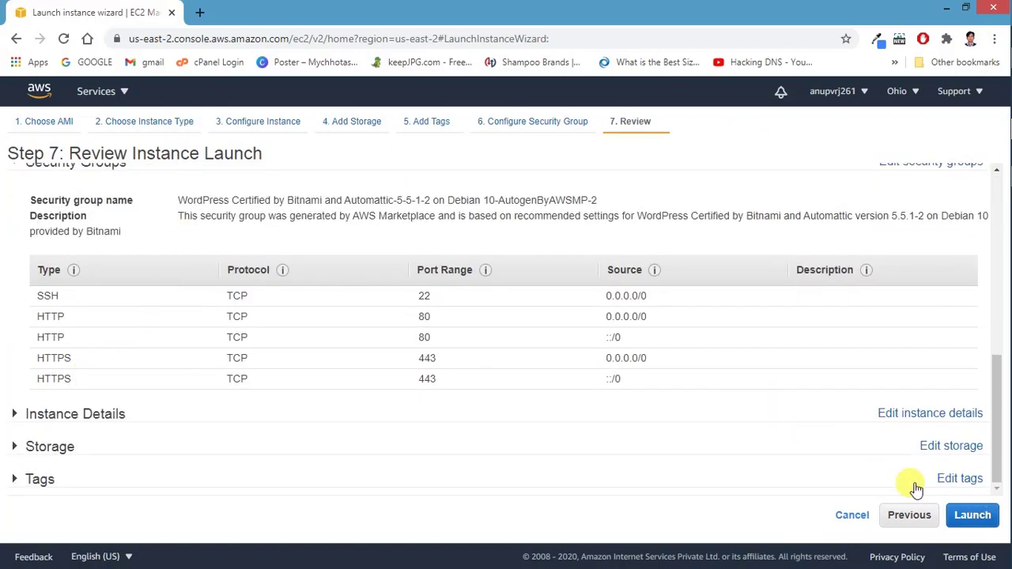
- Start the launch, create a new key pair named "techdeis", and save its private key file as techdeis.pem in the AWS folder
left_click(973, 514)
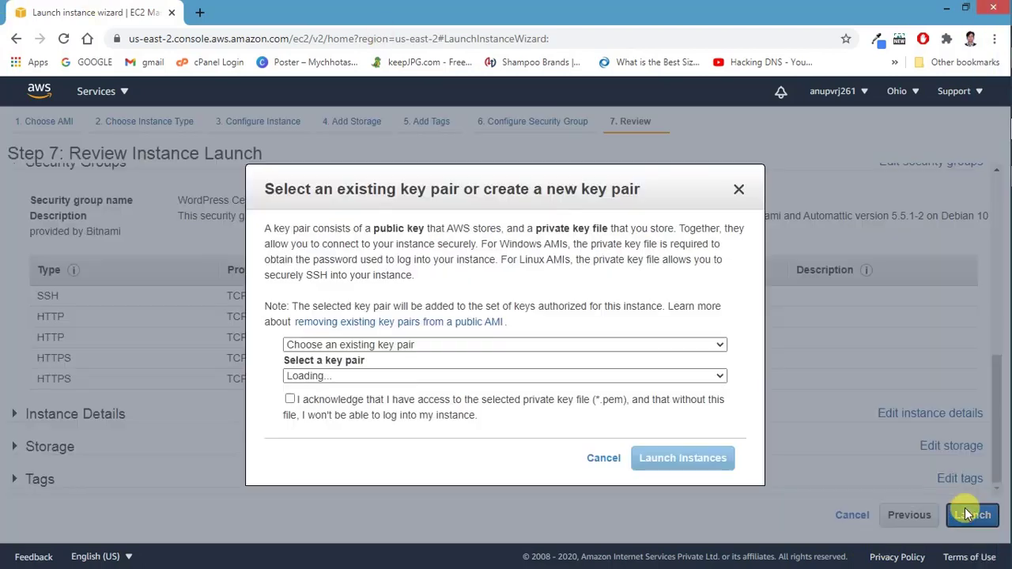
left_click(424, 345)
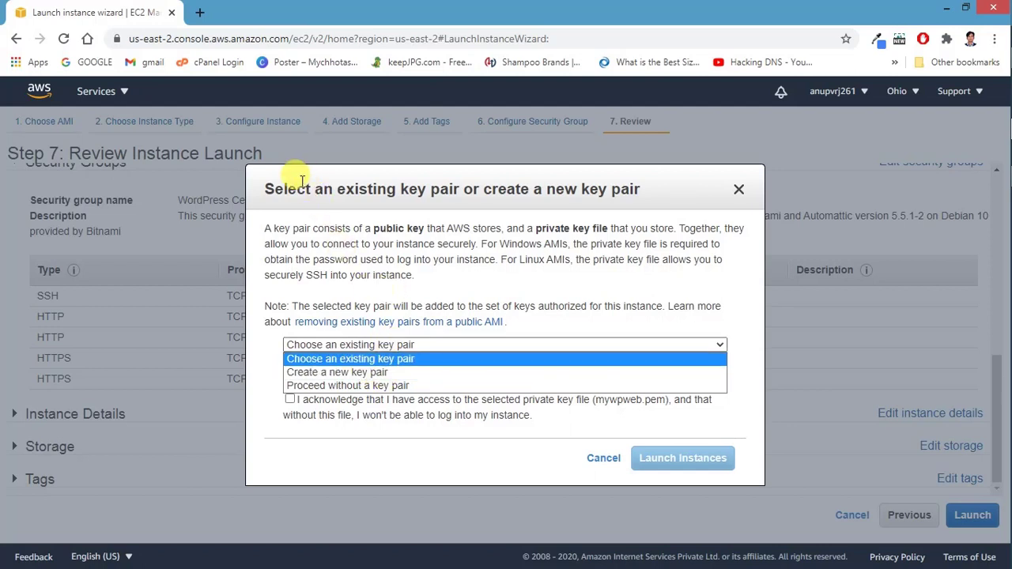
left_click(336, 372)
scroll(320, 362, "down", 1)
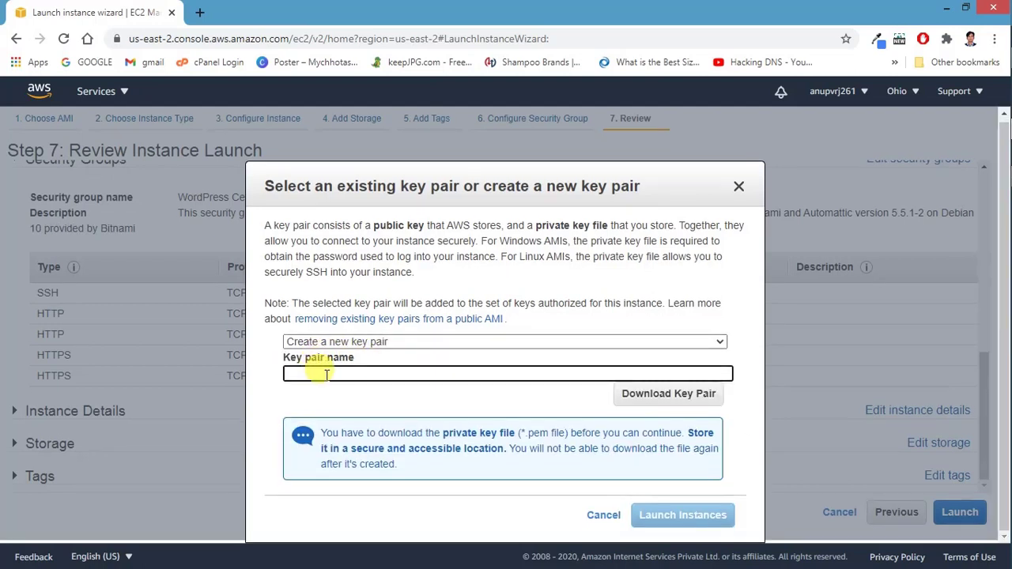
type("techdeis")
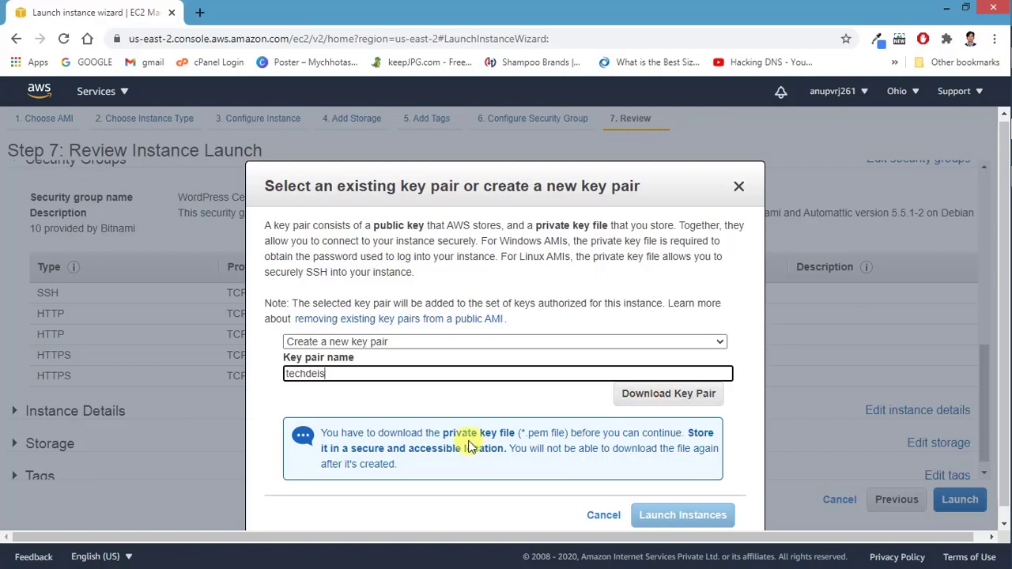
scroll(648, 492, "down", 1)
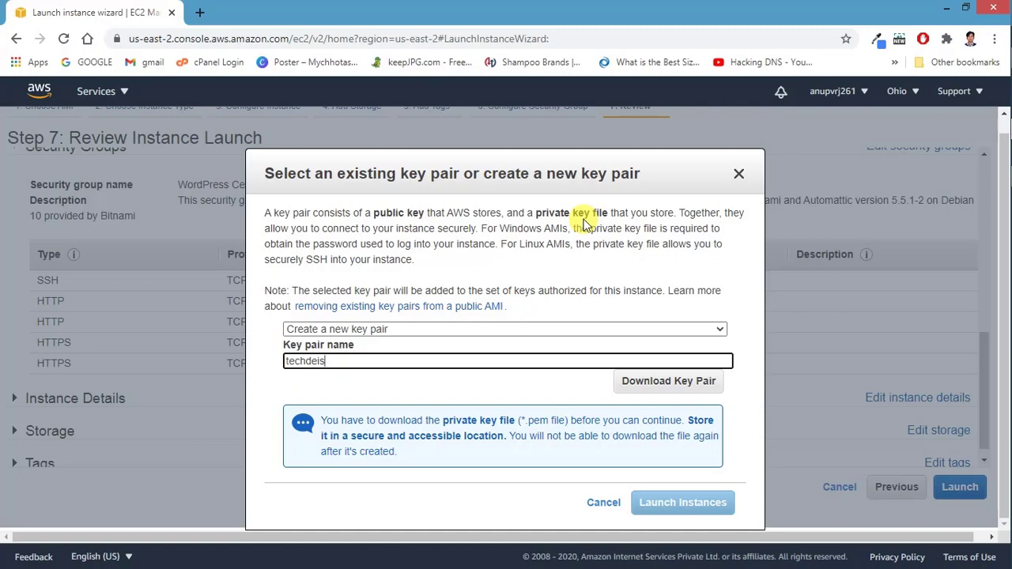
left_click(667, 383)
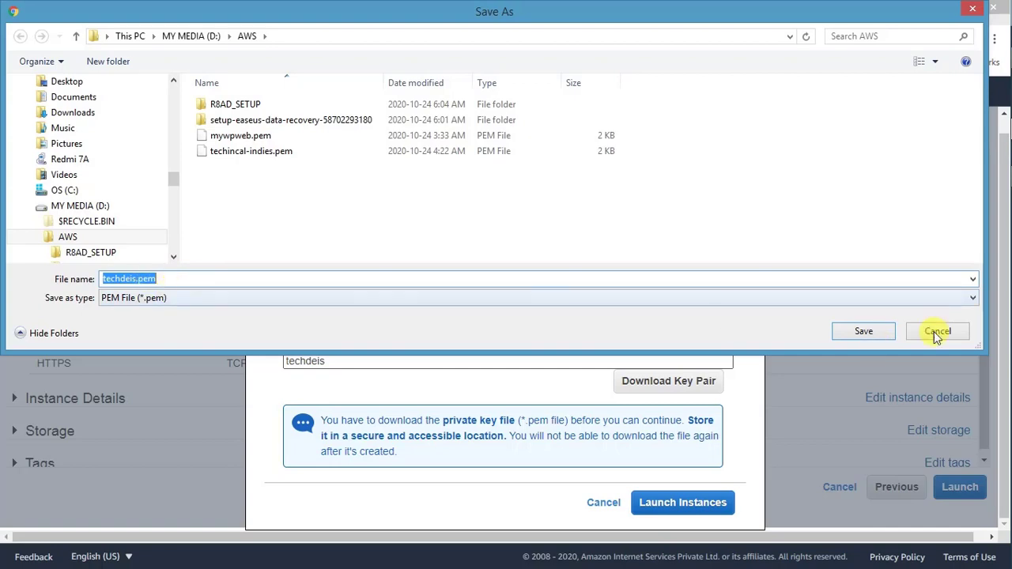
left_click(863, 332)
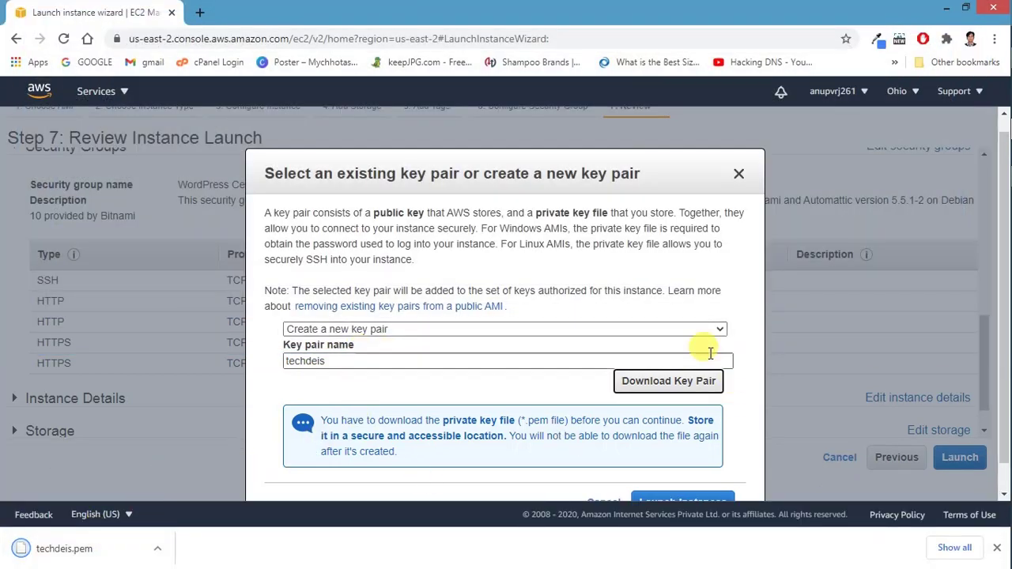
- Launch the instance with the new key pair and look through the launch status page
scroll(569, 316, "down", 1)
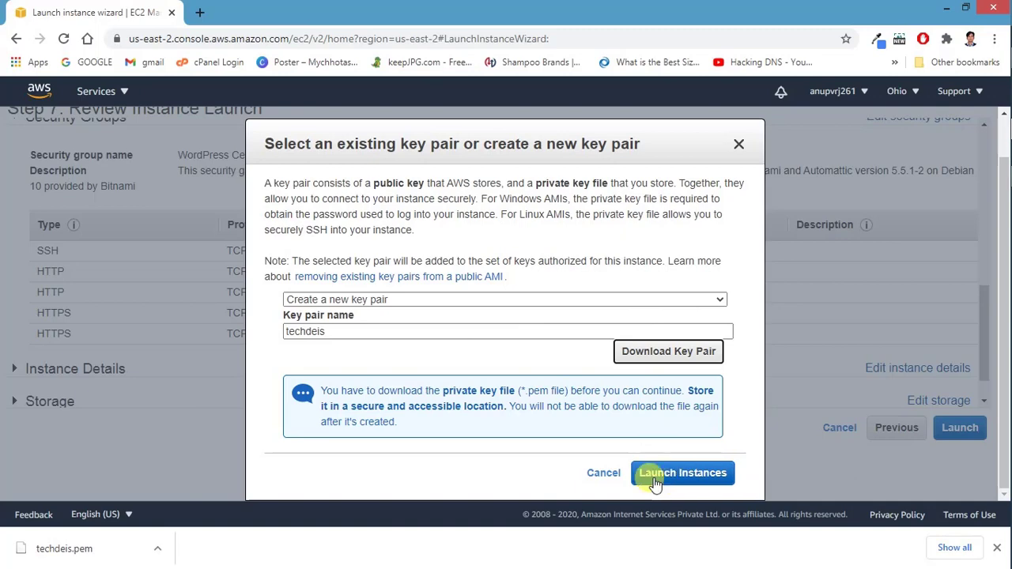
left_click(653, 472)
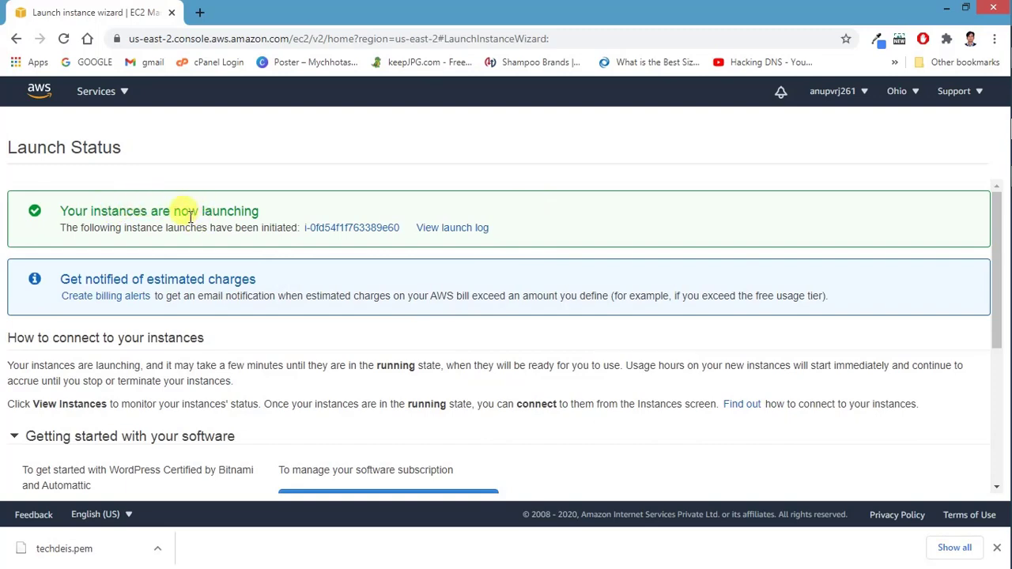
scroll(181, 211, "down", 4)
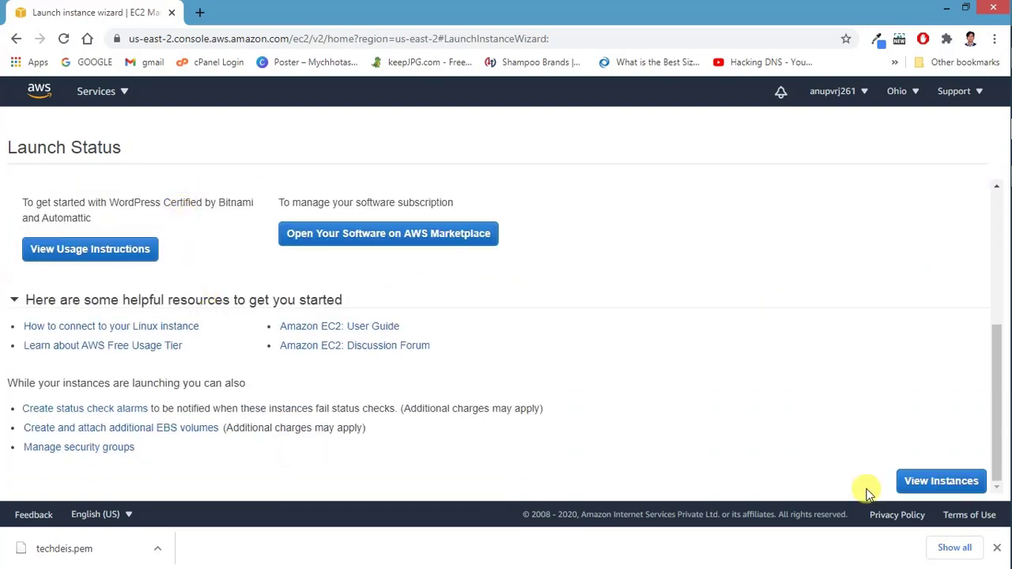
- View the instances list, find the instance that uses the techdeis key pair, and open its details page
left_click(906, 479)
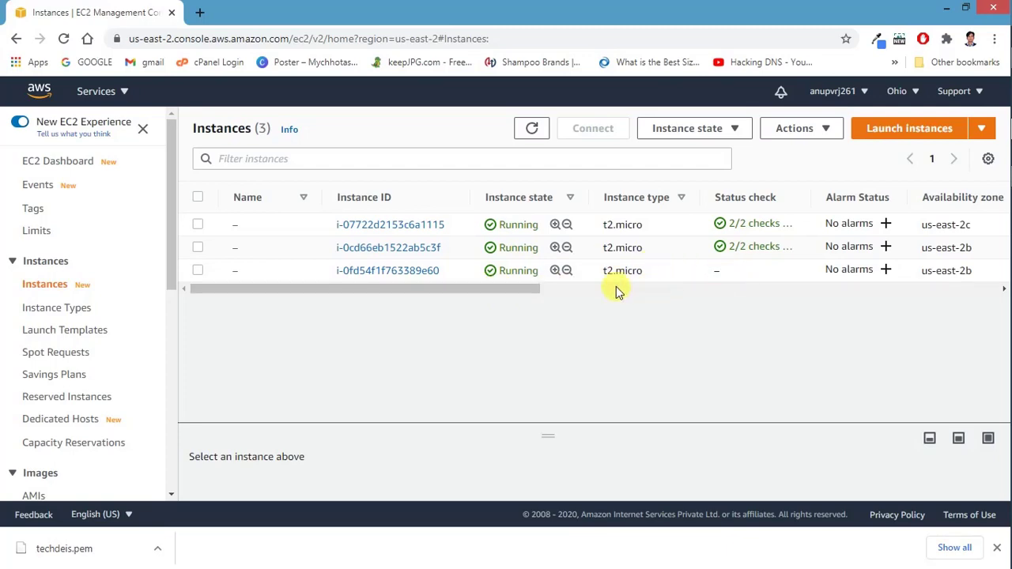
left_click_drag(477, 289, 554, 289)
left_click_drag(639, 280, 933, 305)
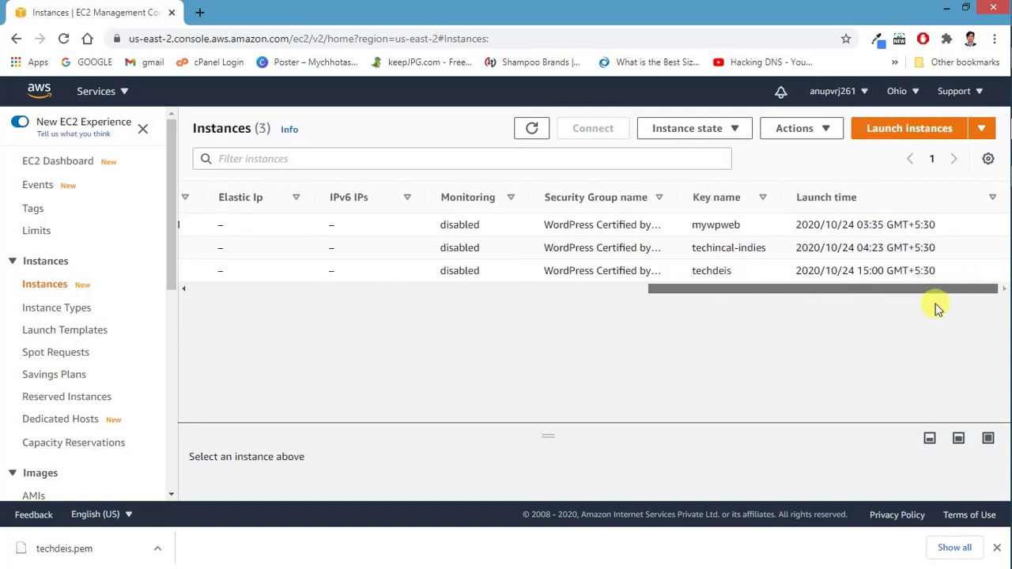
double_click(709, 271)
left_click_drag(684, 290, 113, 339)
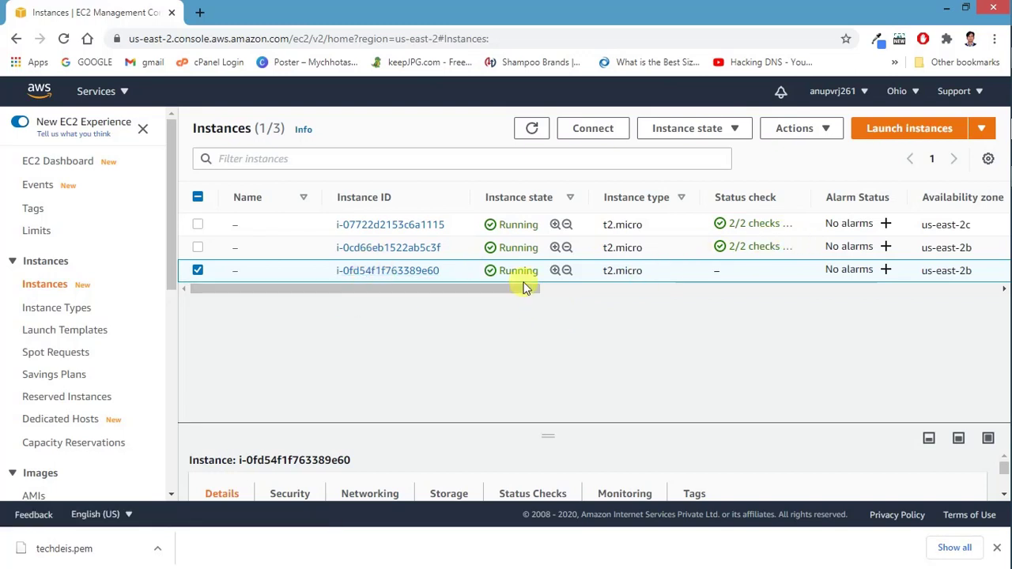
left_click(403, 272)
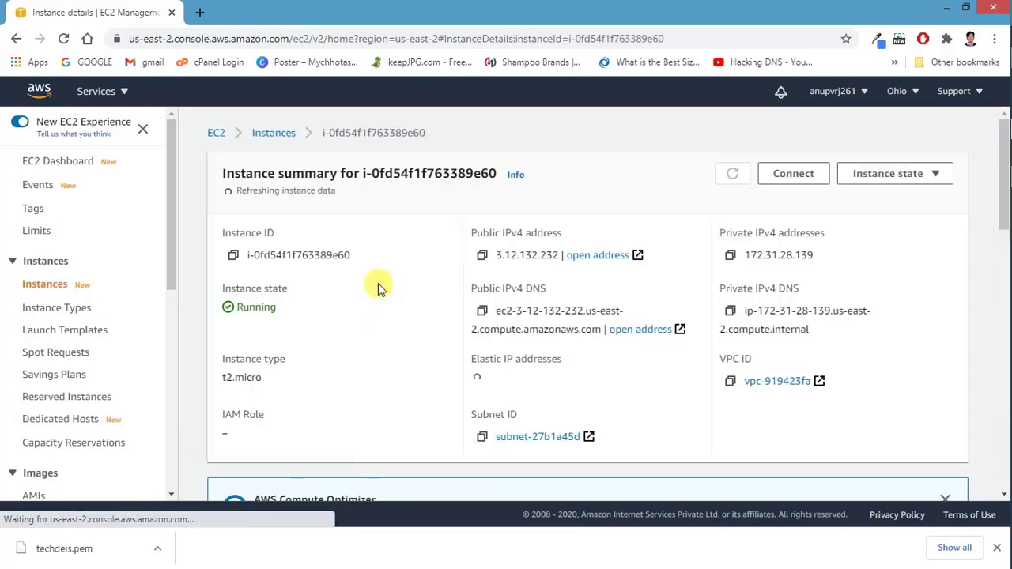
- Examine the new instance's summary and its security, networking, storage, monitoring and usage instruction details
triple_click(253, 174)
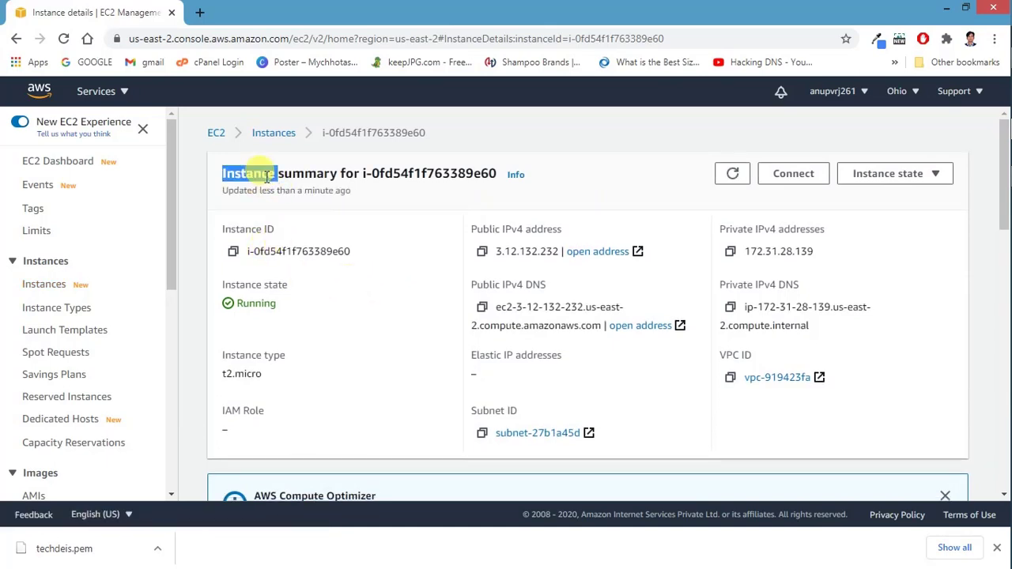
scroll(442, 211, "down", 2)
scroll(596, 200, "up", 2)
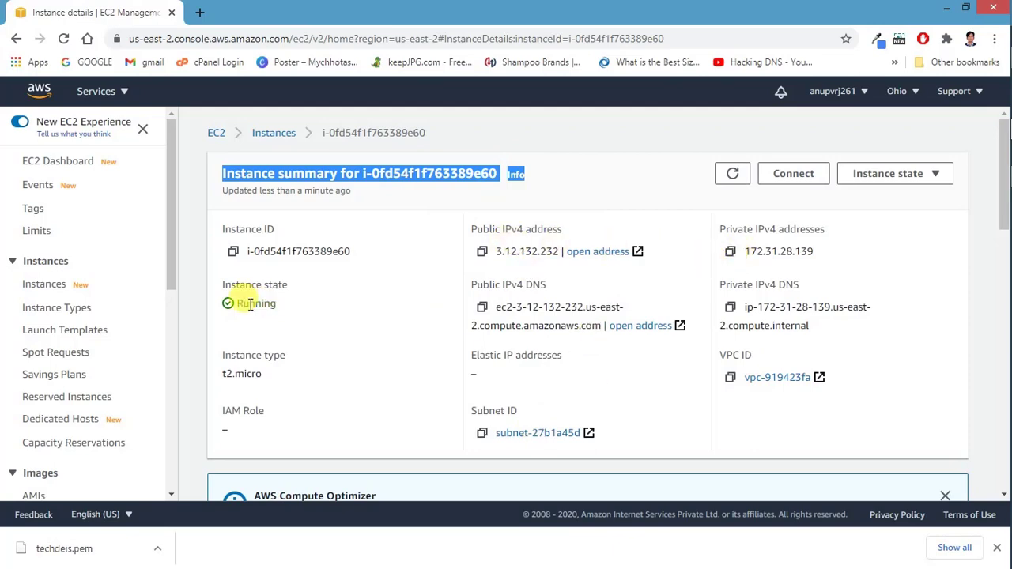
scroll(264, 294, "down", 4)
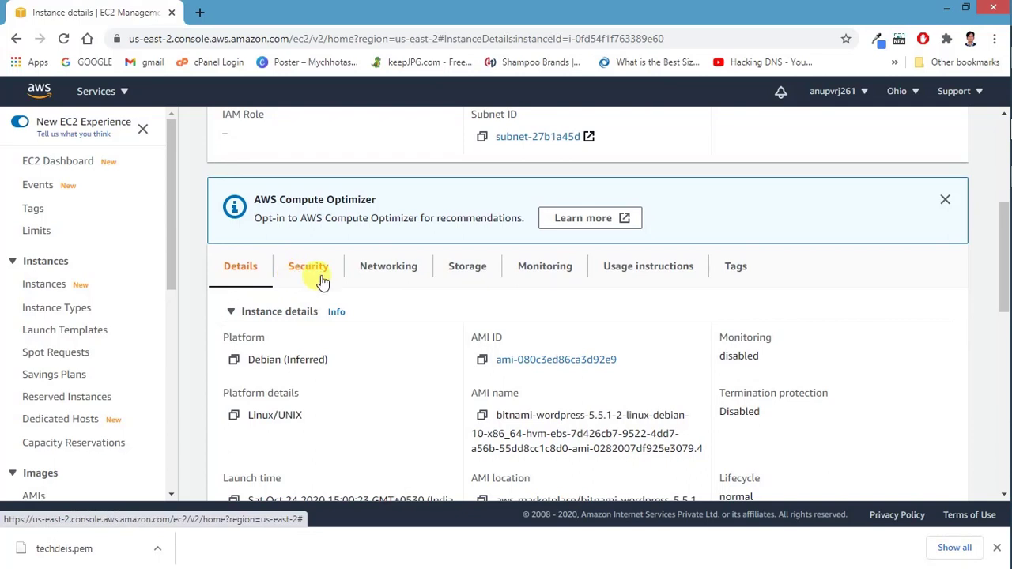
left_click(322, 273)
left_click(381, 267)
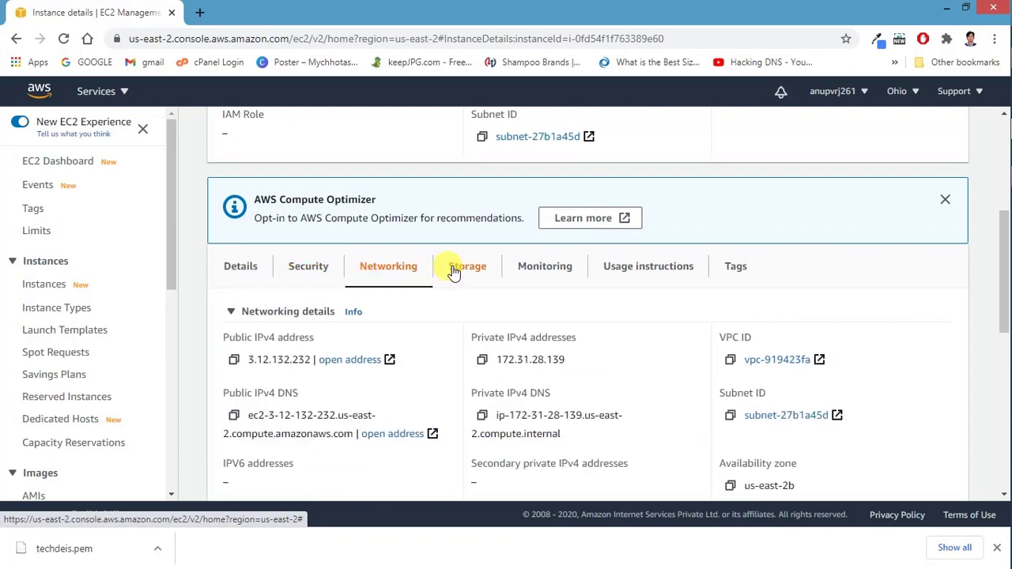
left_click(454, 272)
scroll(426, 395, "down", 1)
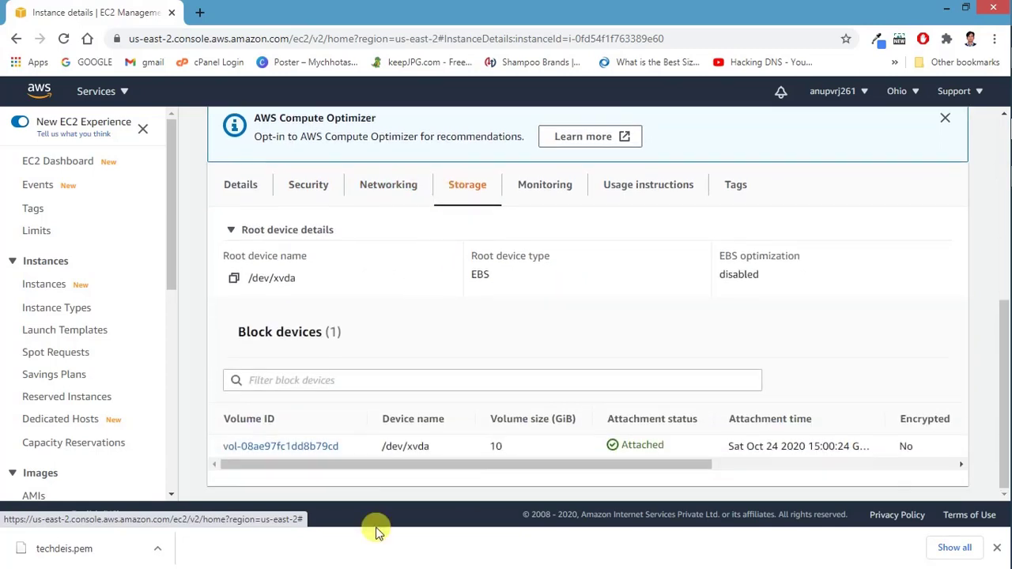
scroll(350, 447, "up", 5)
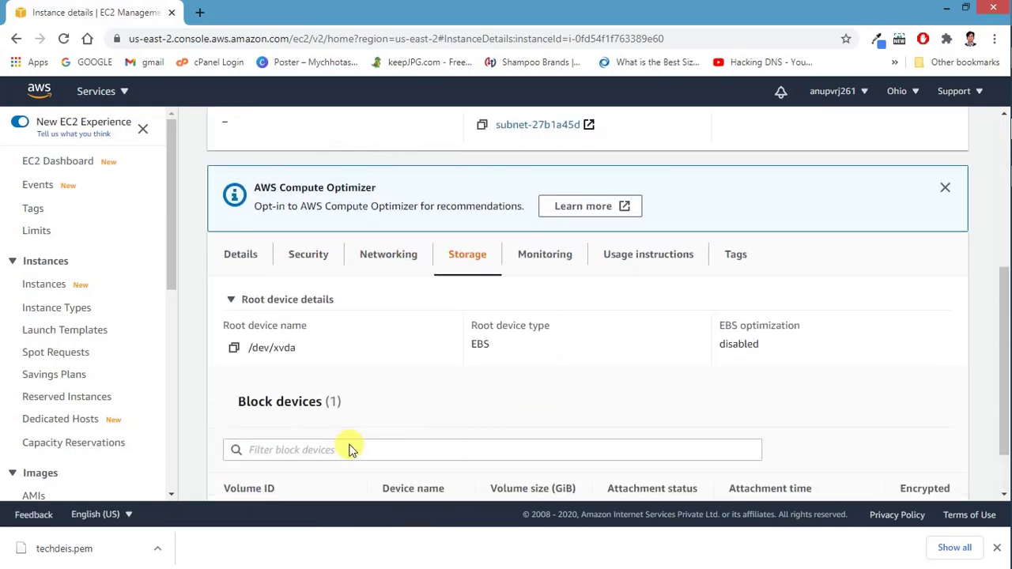
scroll(360, 441, "down", 3)
scroll(365, 433, "down", 1)
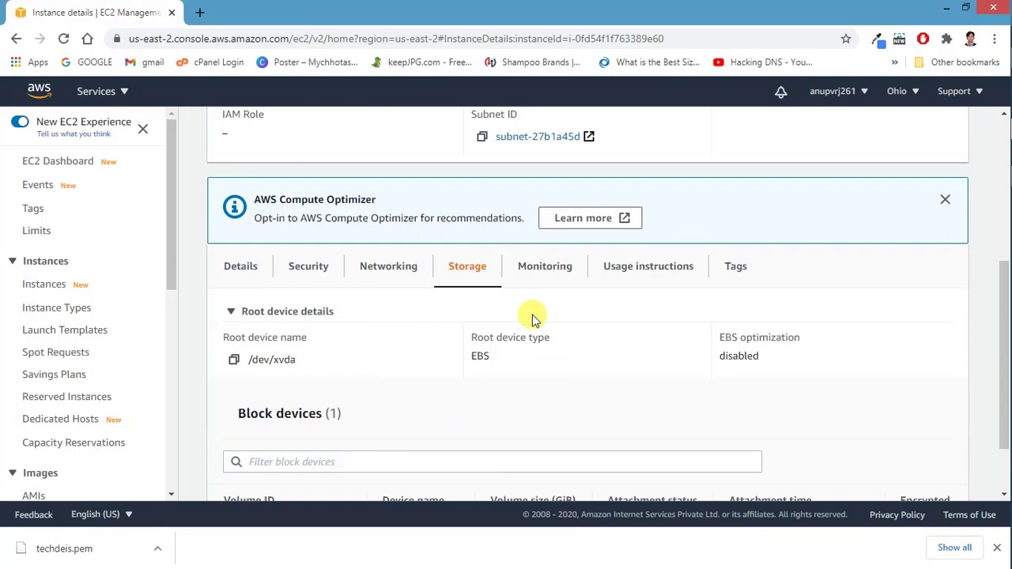
left_click(546, 266)
left_click(613, 266)
left_click(323, 269)
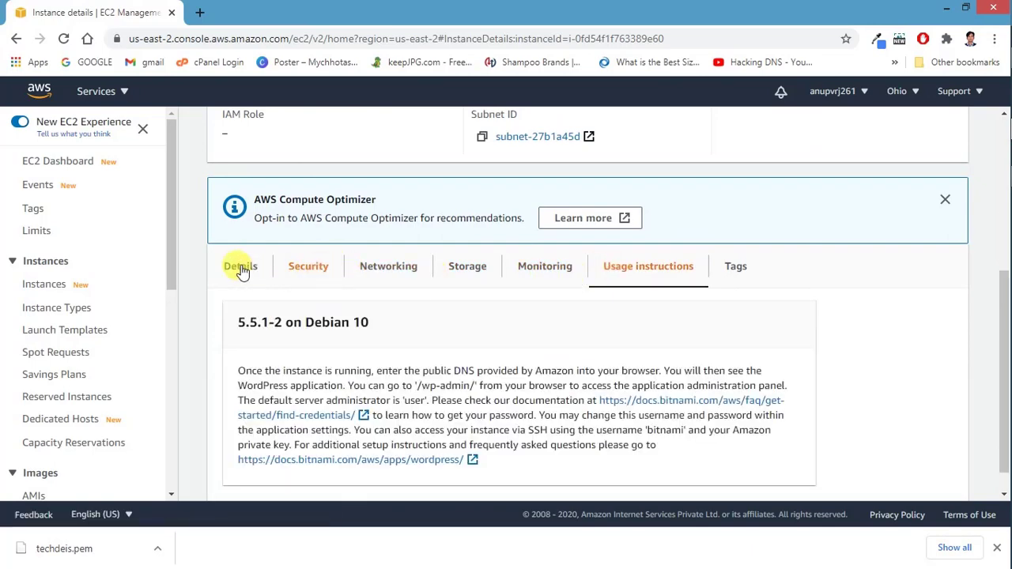
left_click(237, 267)
scroll(369, 313, "up", 4)
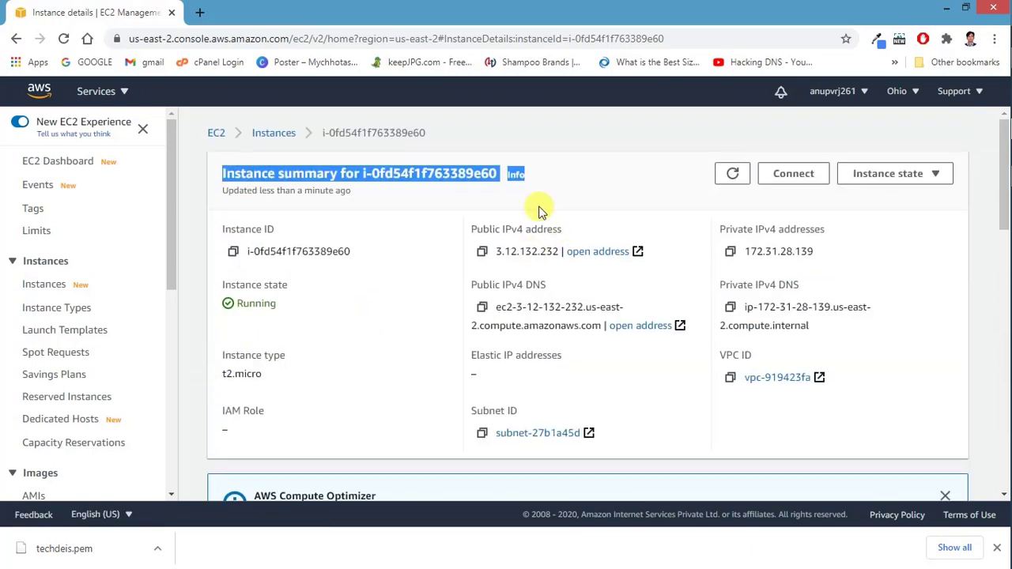
- Copy the instance's public IPv4 address from the instance summary
left_click(399, 200)
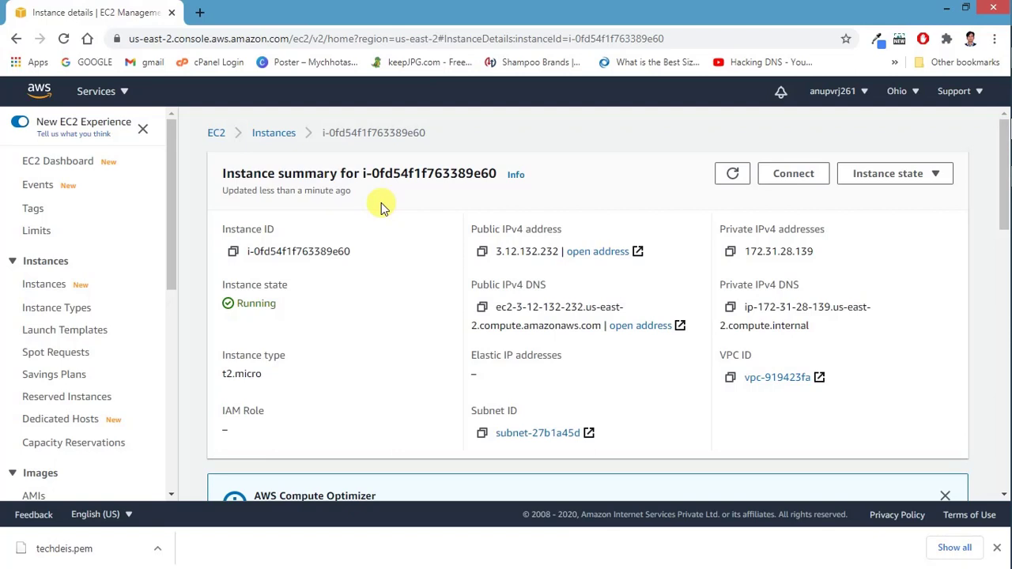
double_click(514, 251)
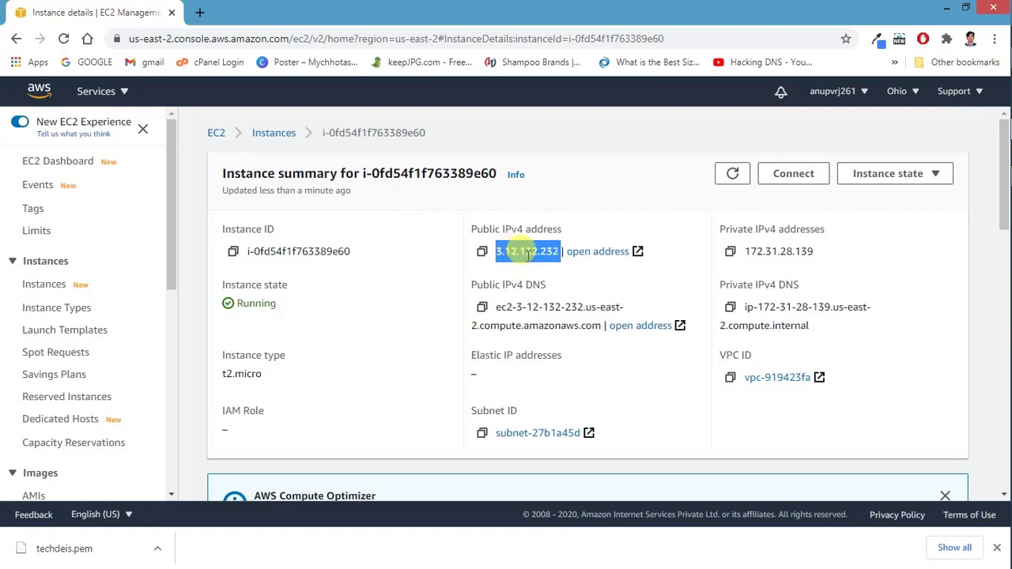
left_click(527, 254)
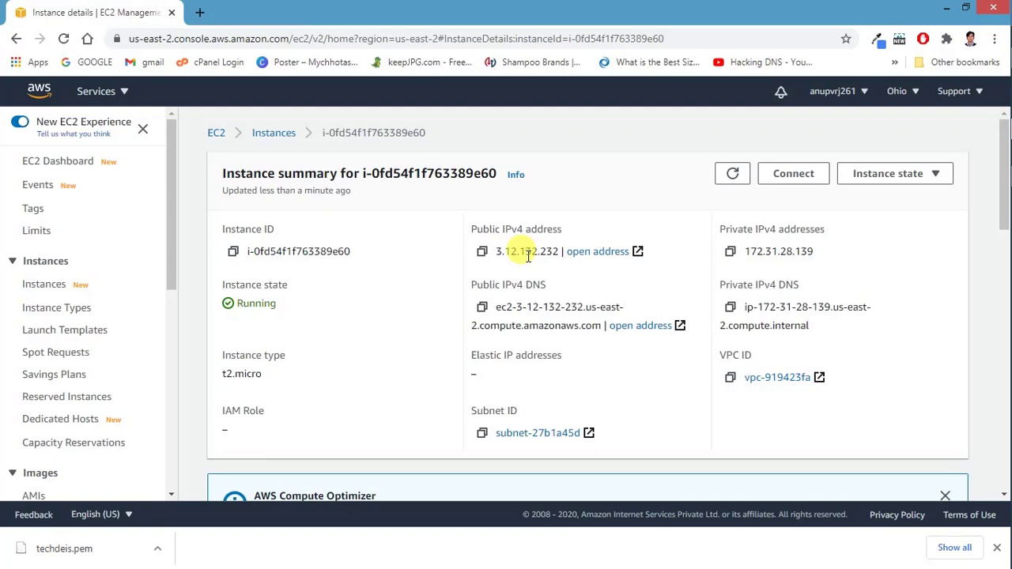
double_click(528, 252)
triple_click(516, 251)
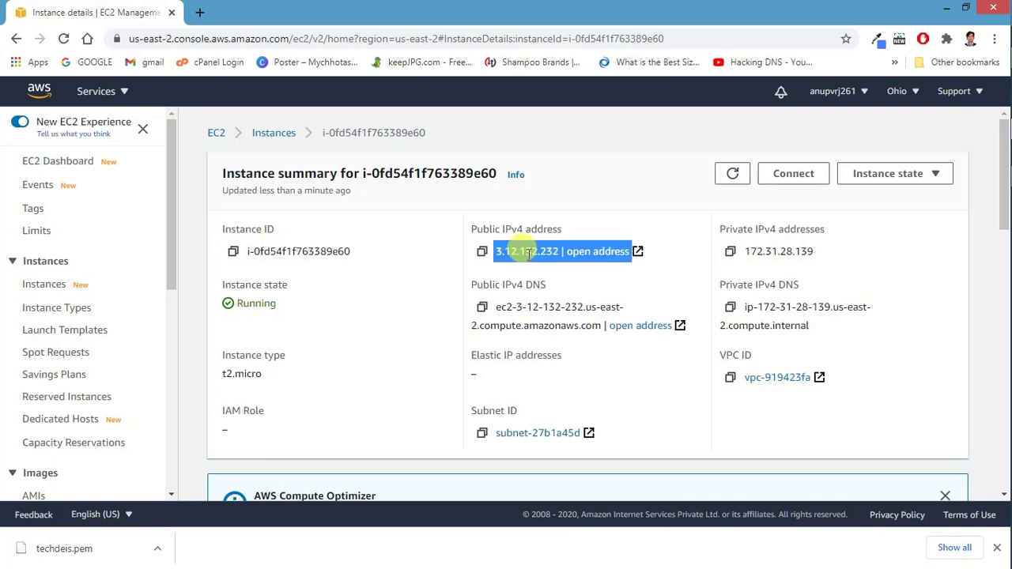
left_click(542, 251)
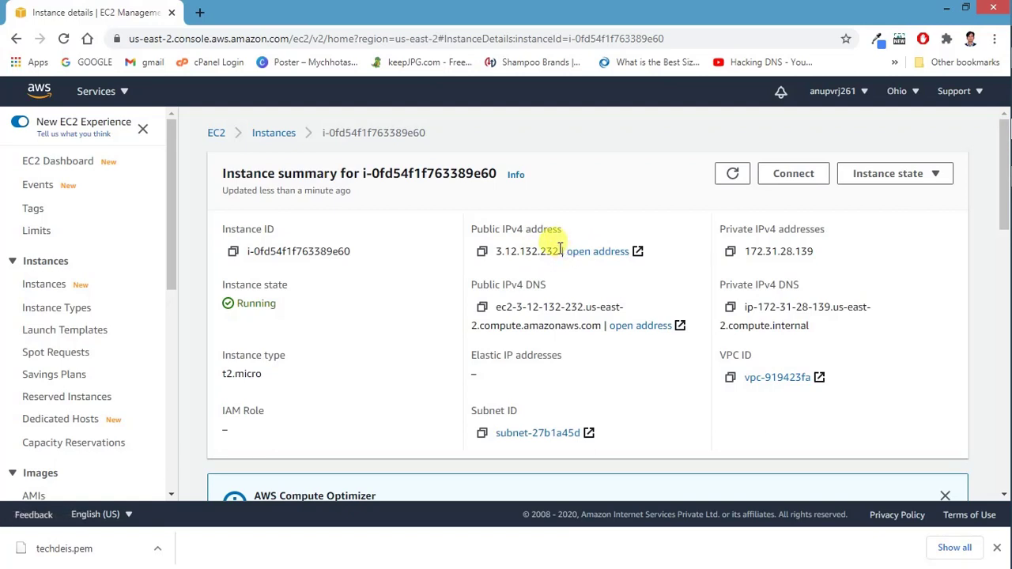
left_click_drag(559, 251, 498, 253)
key("ctrl+c")
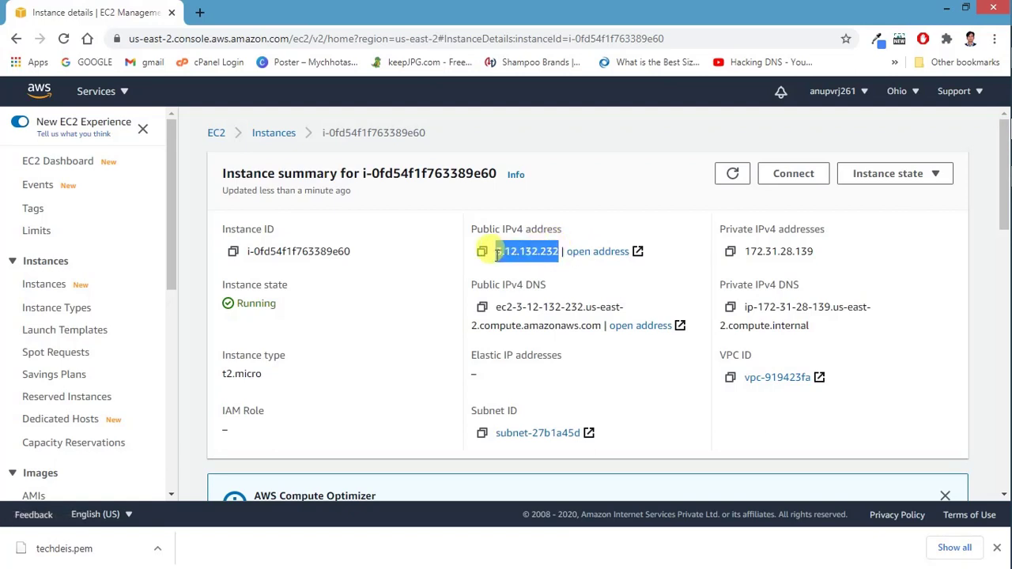
- Open the copied public IPv4 address in a new browser tab to load the WordPress site
left_click(199, 12)
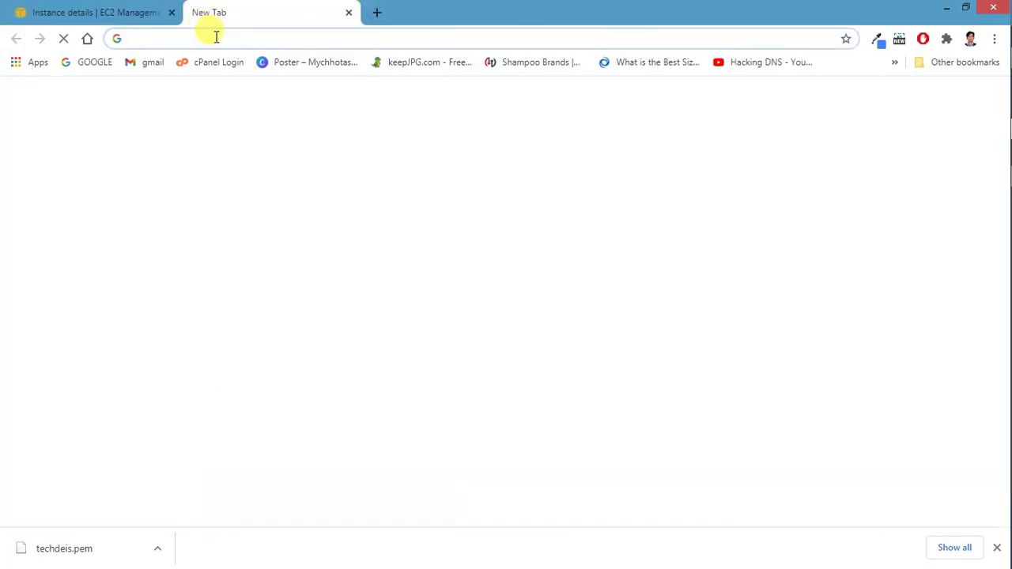
left_click(215, 36)
key("ctrl+v")
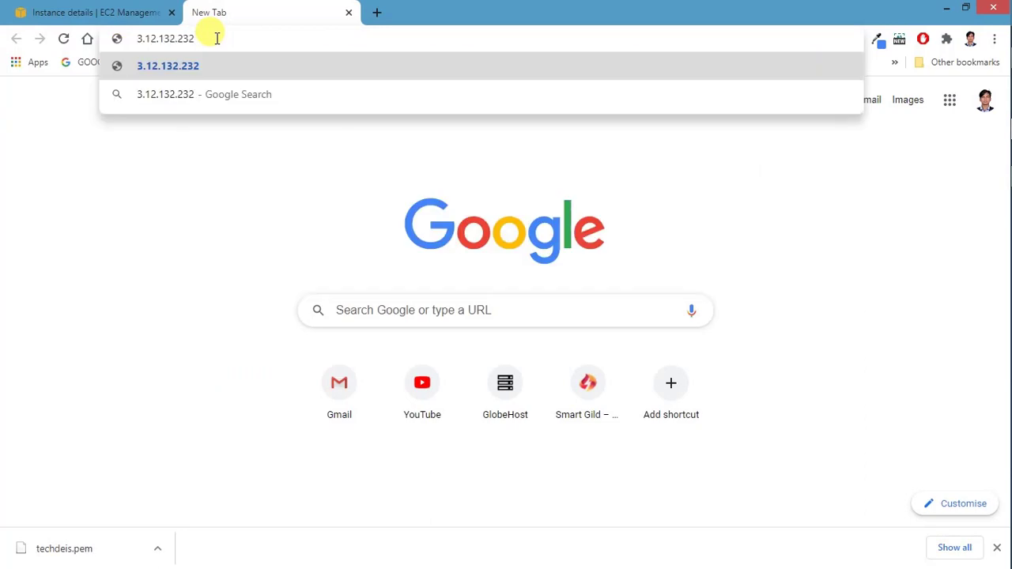
key("Return")
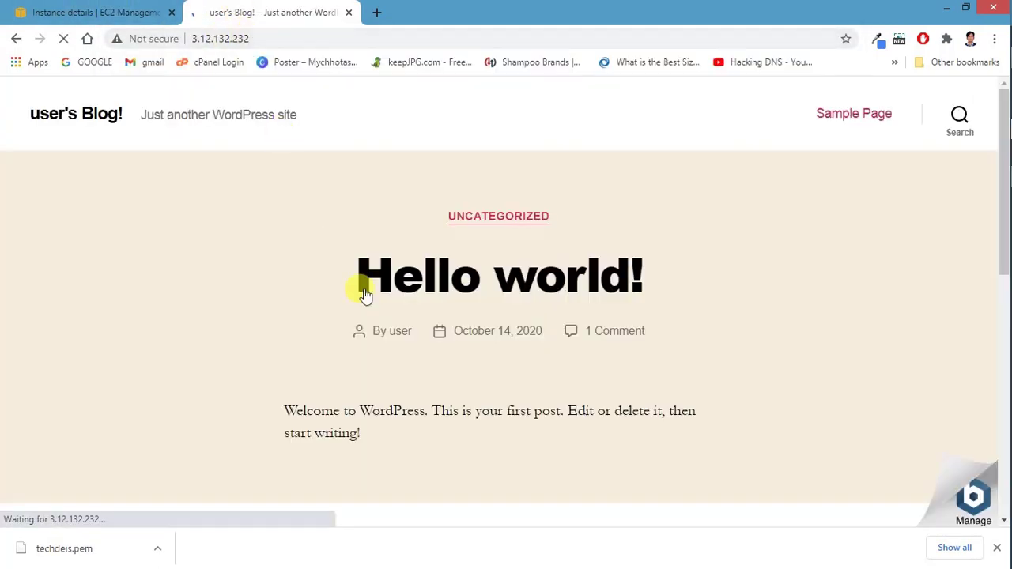
- Look through the WordPress blog's home page down to the footer, closing any pop-up ad tab
scroll(361, 289, "down", 10)
scroll(325, 388, "up", 8)
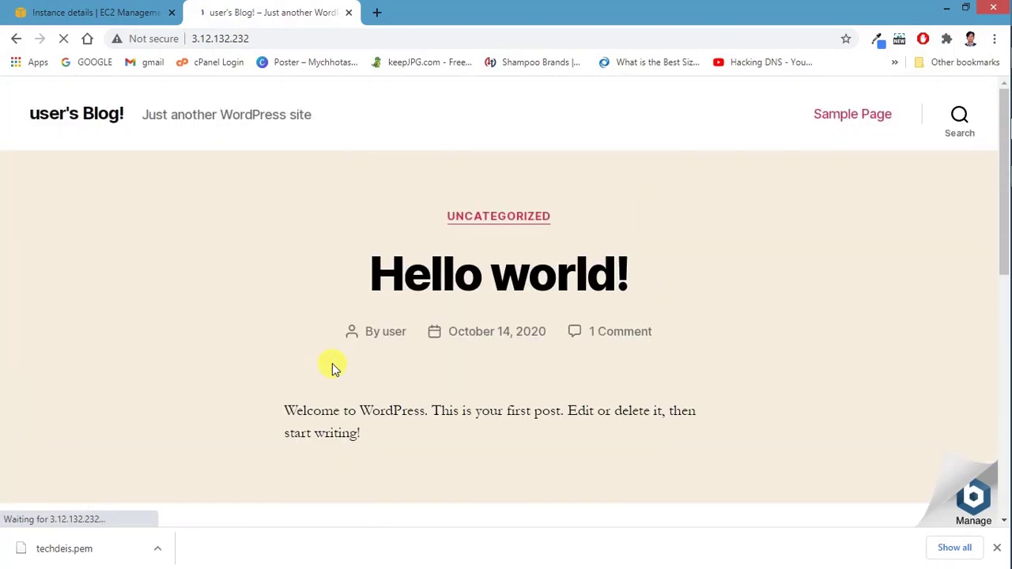
left_click(30, 147)
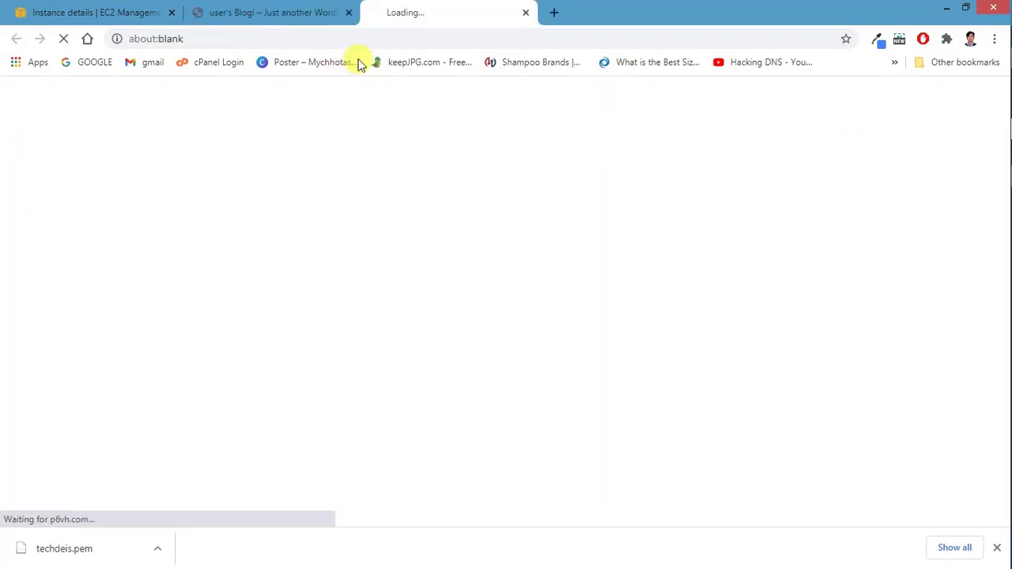
left_click(525, 11)
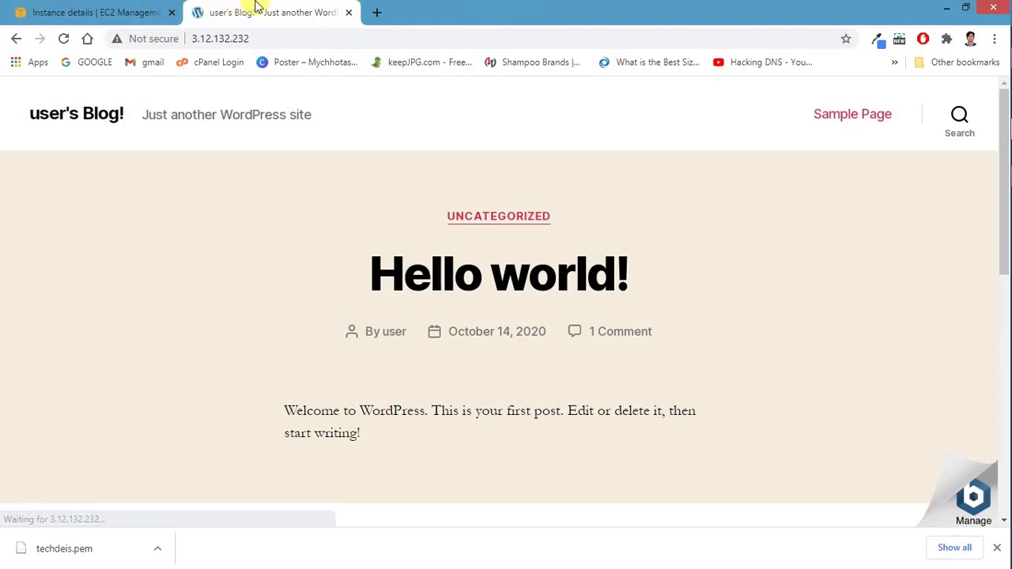
scroll(189, 237, "down", 10)
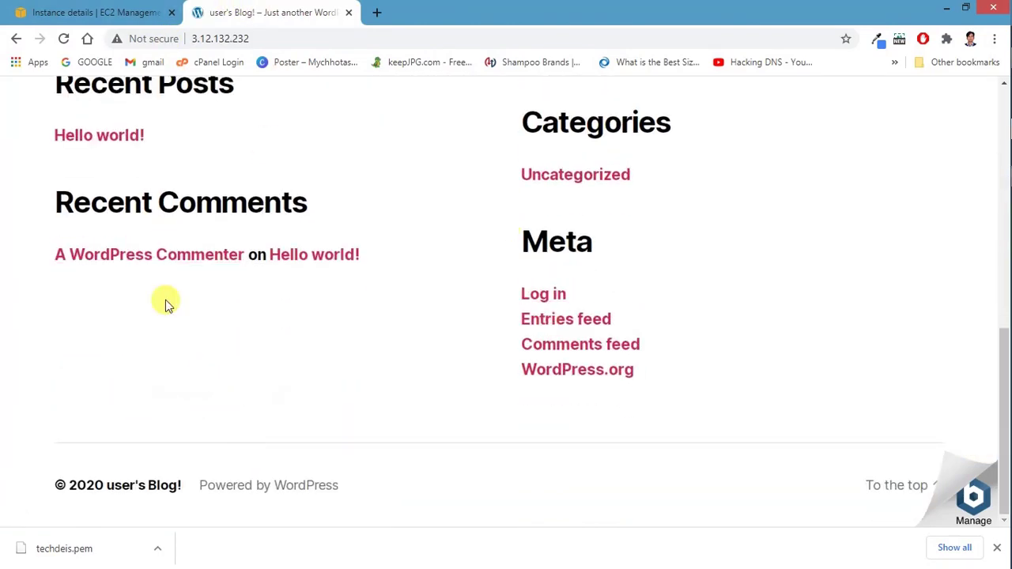
scroll(324, 316, "up", 10)
scroll(200, 230, "down", 9)
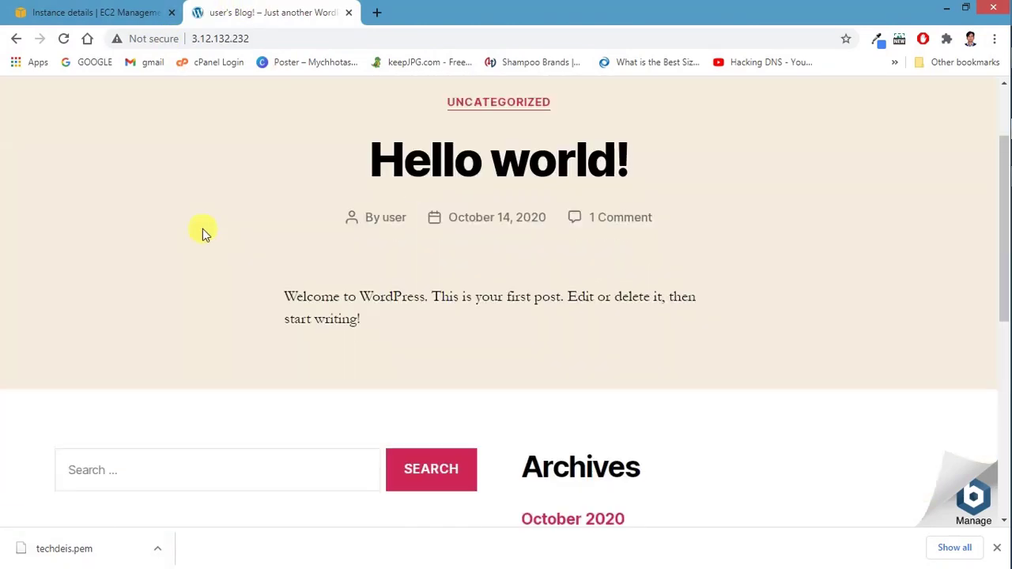
scroll(201, 230, "down", 1)
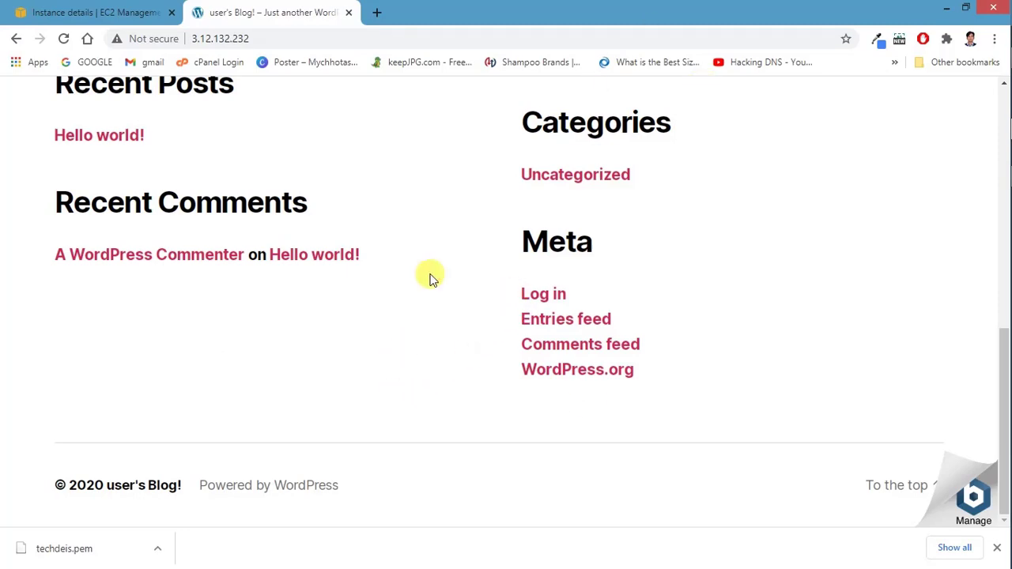
scroll(260, 365, "up", 10)
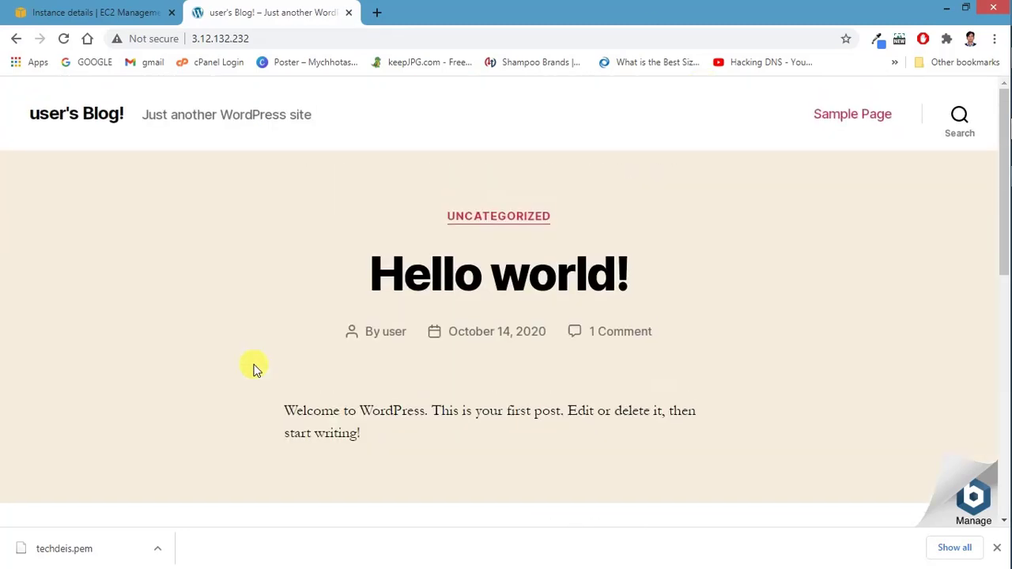
- Open the Bitnami management page from the blog, close the pop-up ad tab, and check the WordPress username and password information
left_click(973, 500)
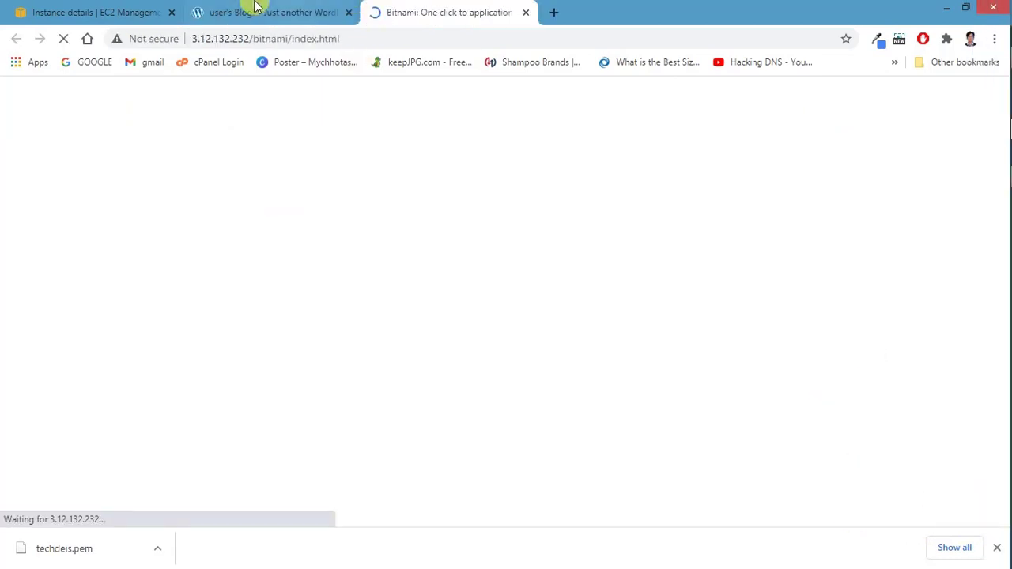
left_click(257, 10)
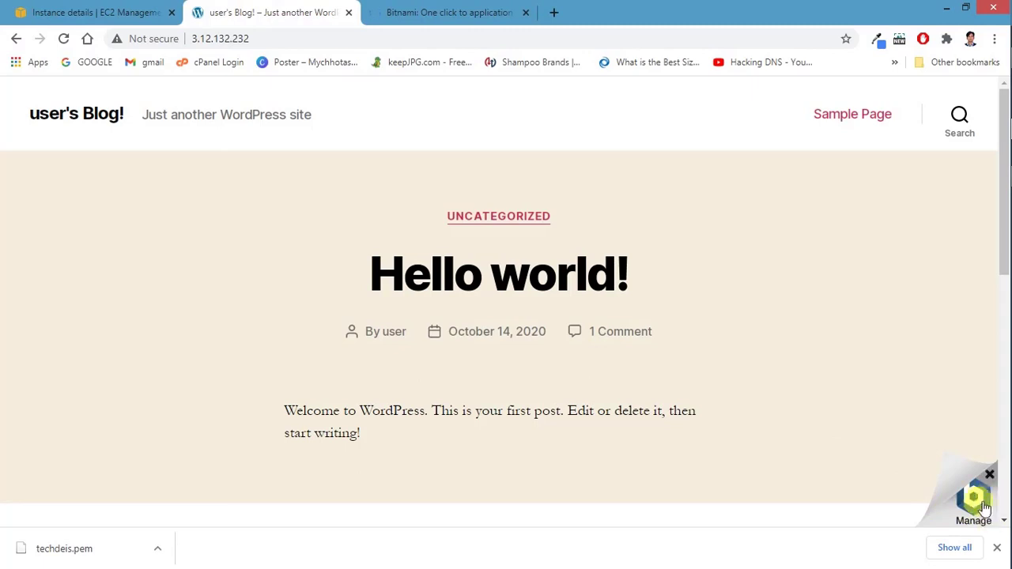
left_click(427, 6)
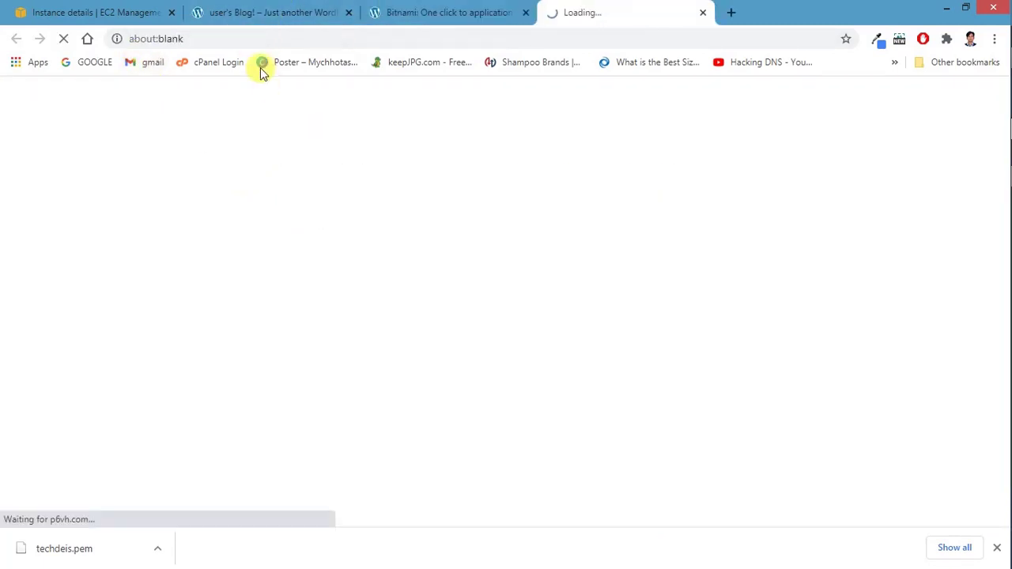
left_click(701, 12)
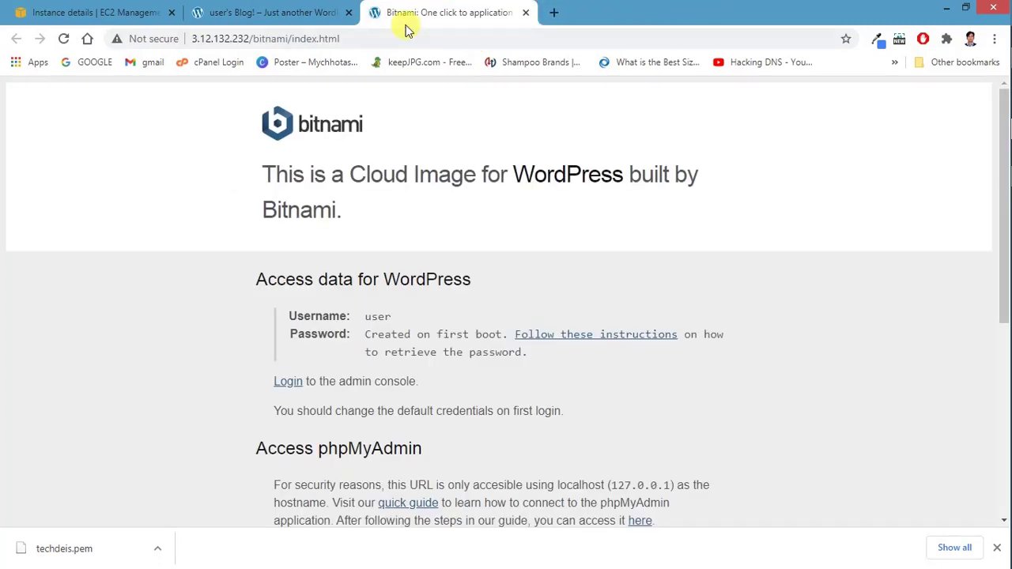
double_click(378, 316)
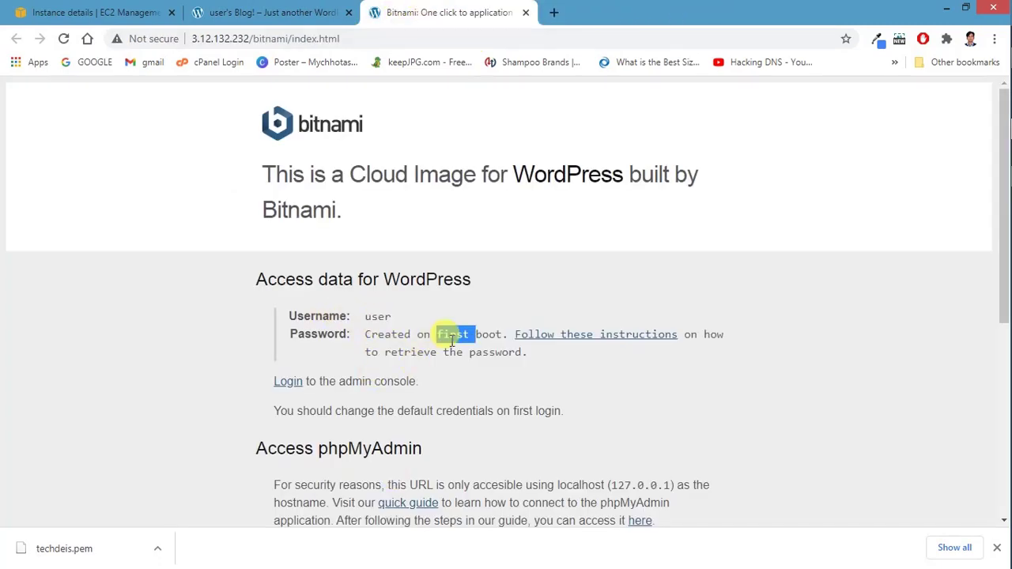
triple_click(438, 335)
left_click(413, 360)
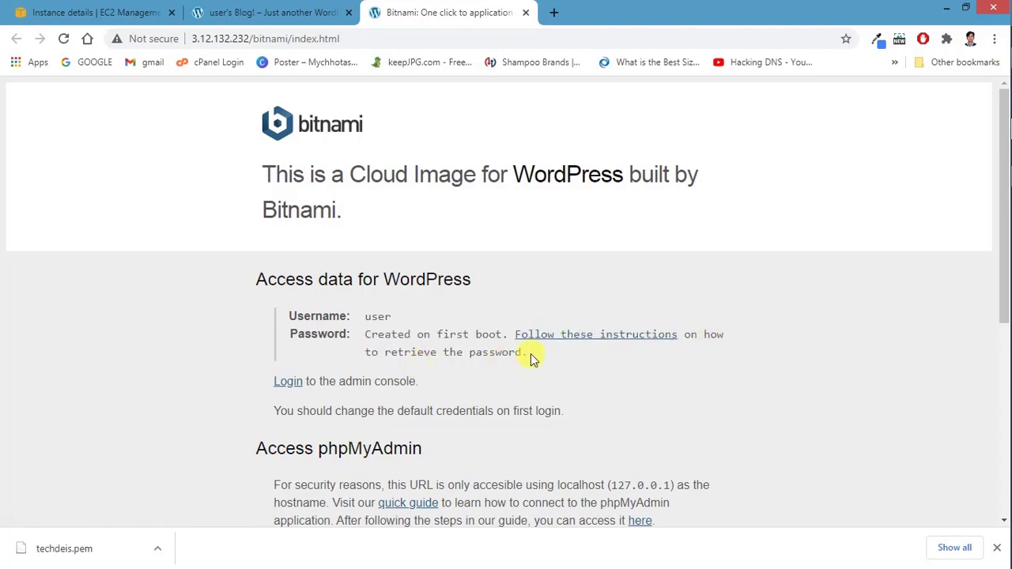
- Highlight the WordPress username on the Bitnami page, and open the EC2 dashboard in the AWS console
double_click(378, 316)
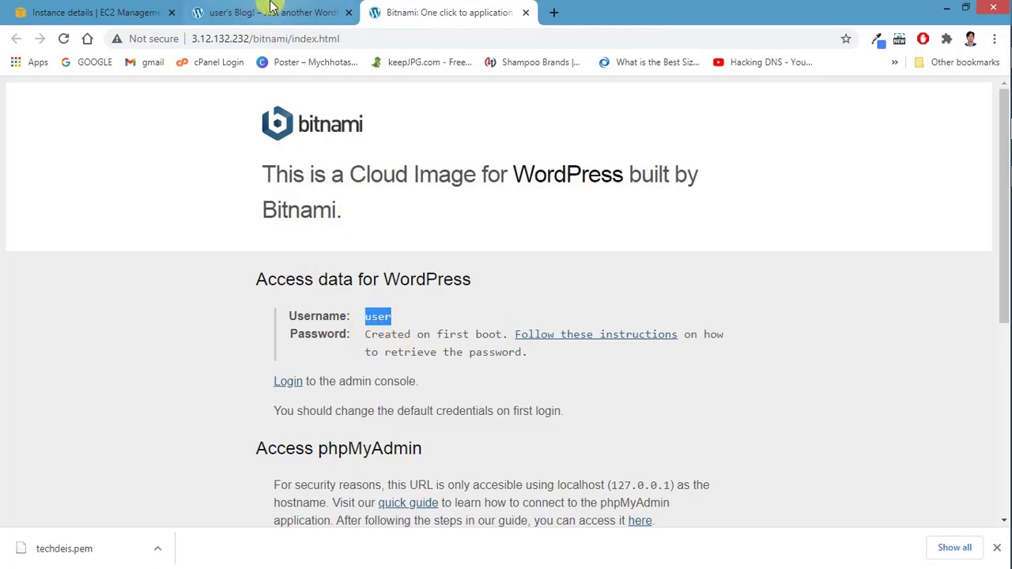
left_click(237, 12)
left_click(94, 12)
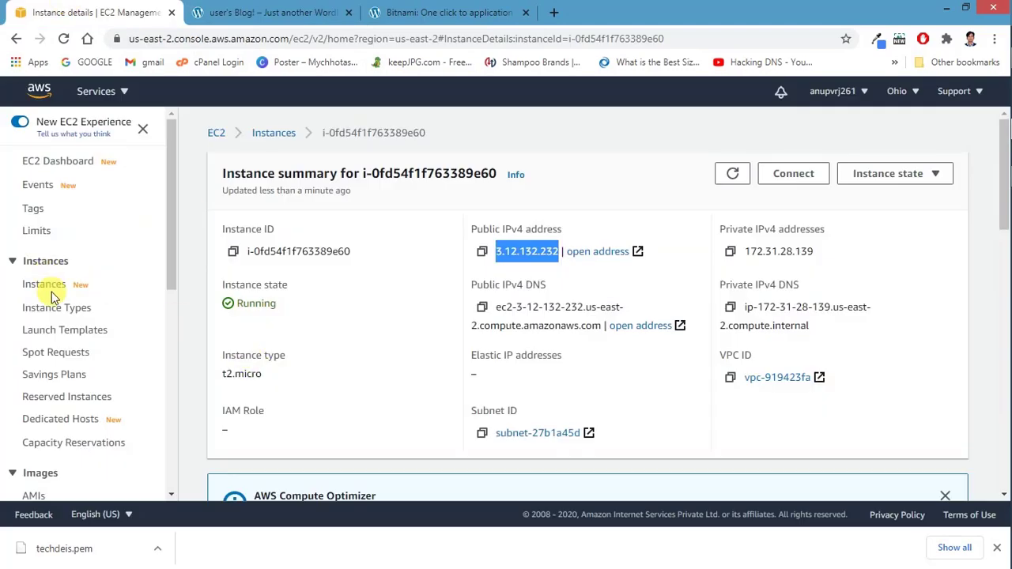
left_click(109, 91)
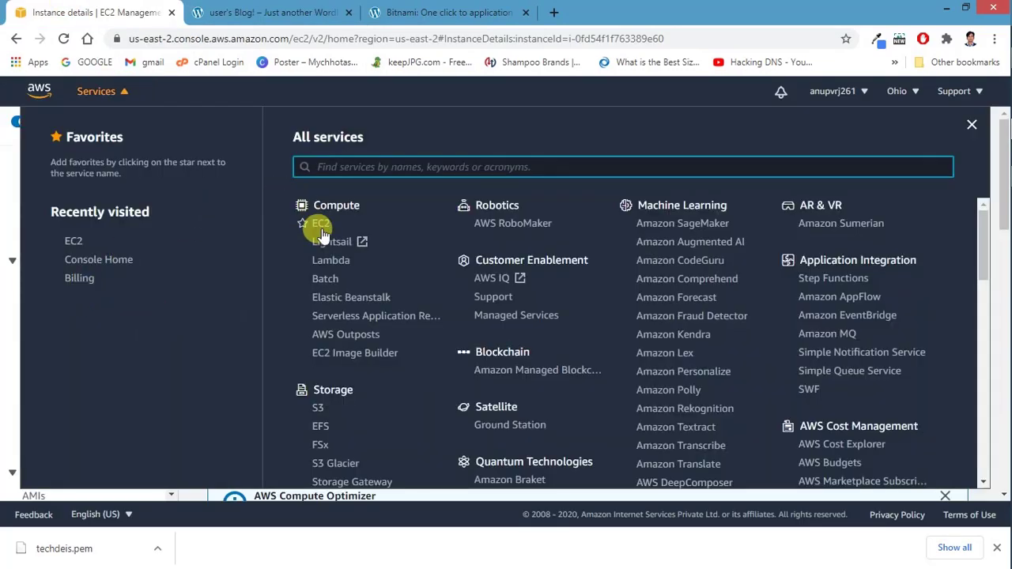
left_click(321, 228)
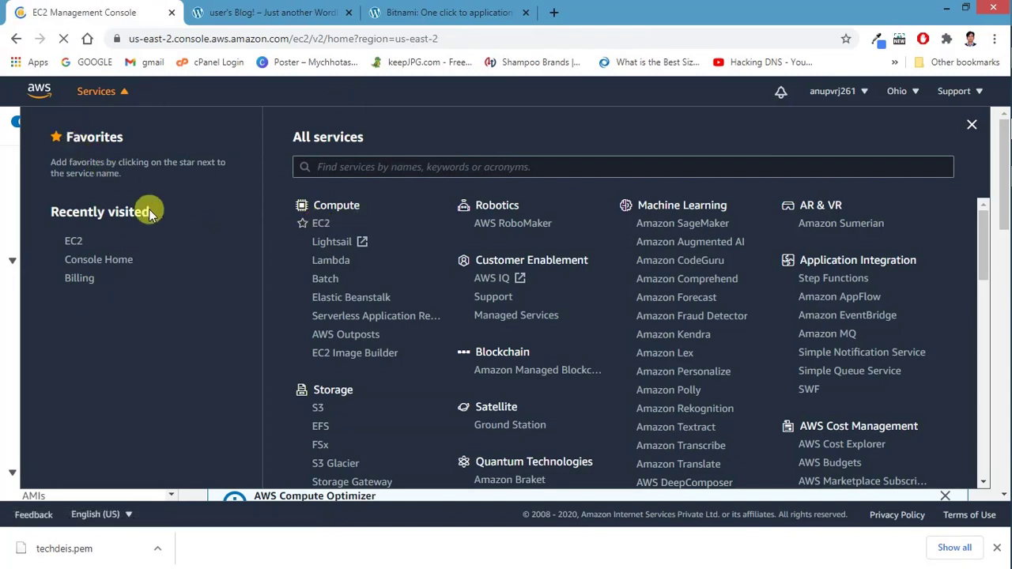
left_click(323, 226)
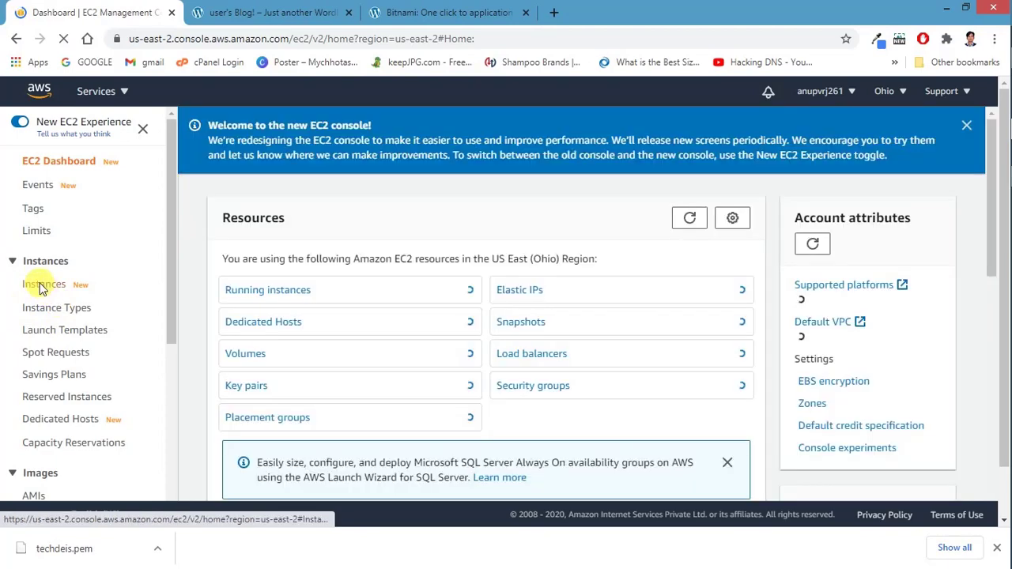
- Look over the EC2 dashboard and open the list of running instances from its resources
scroll(259, 305, "down", 3)
scroll(259, 306, "down", 2)
scroll(226, 348, "up", 5)
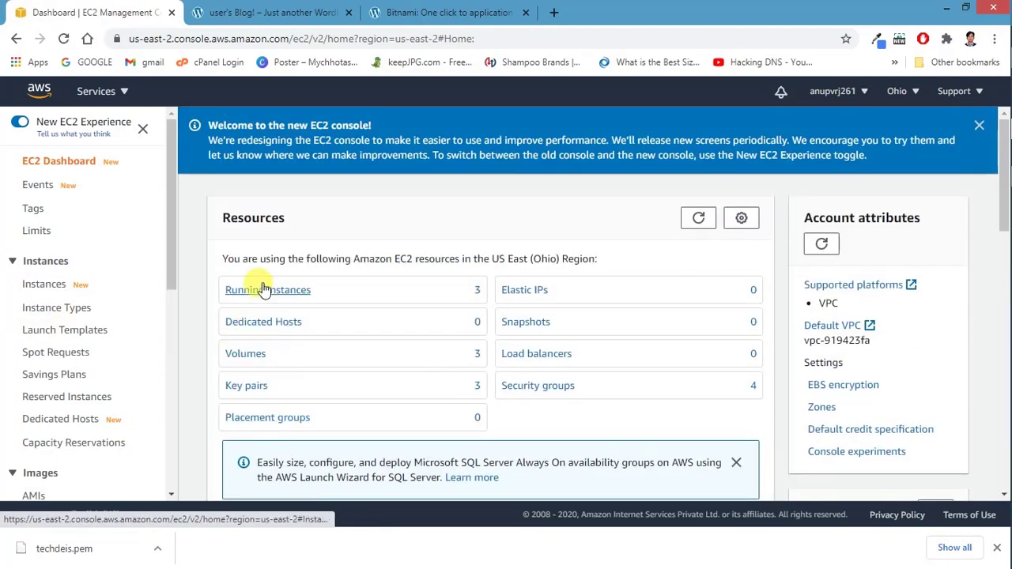
left_click(264, 289)
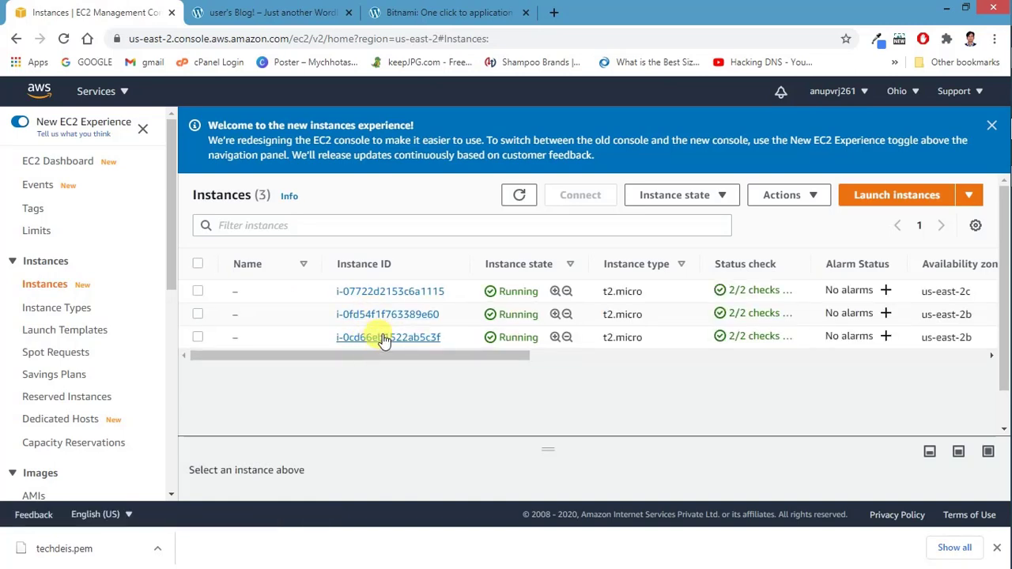
- Get the system log of the third instance in the list through its monitoring and troubleshooting options
right_click(383, 340)
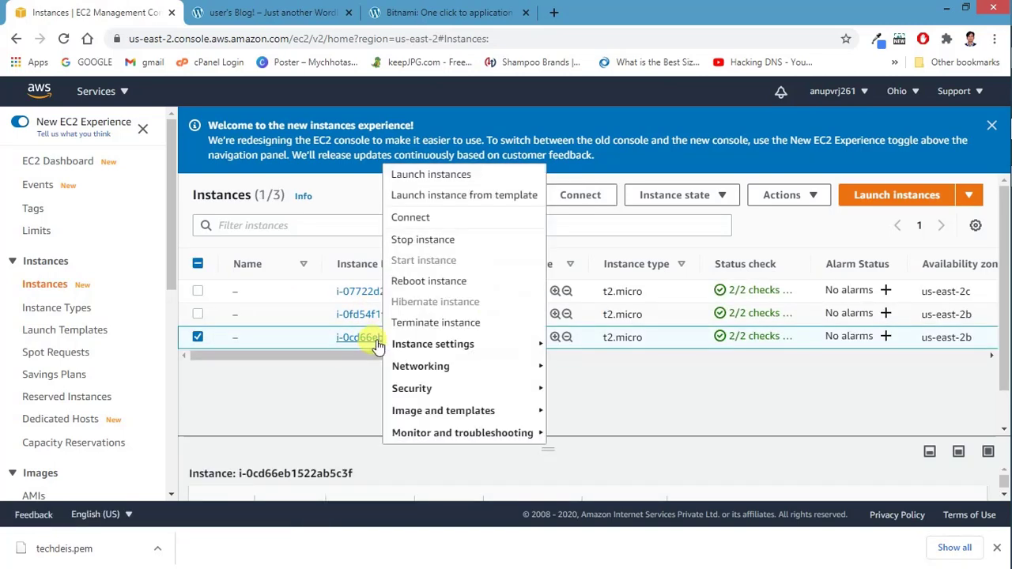
left_click(344, 361)
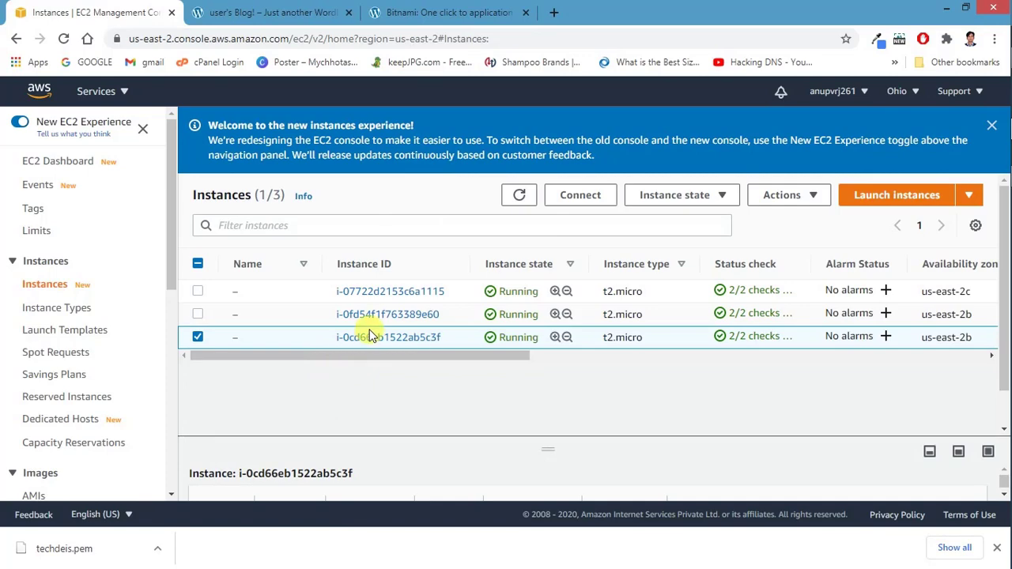
right_click(367, 338)
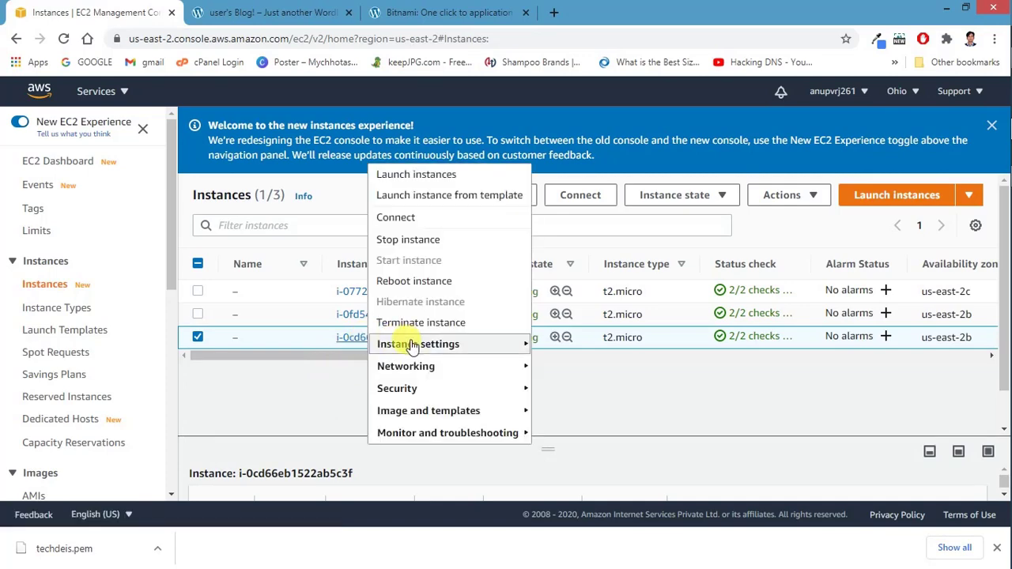
mouse_move(405, 345)
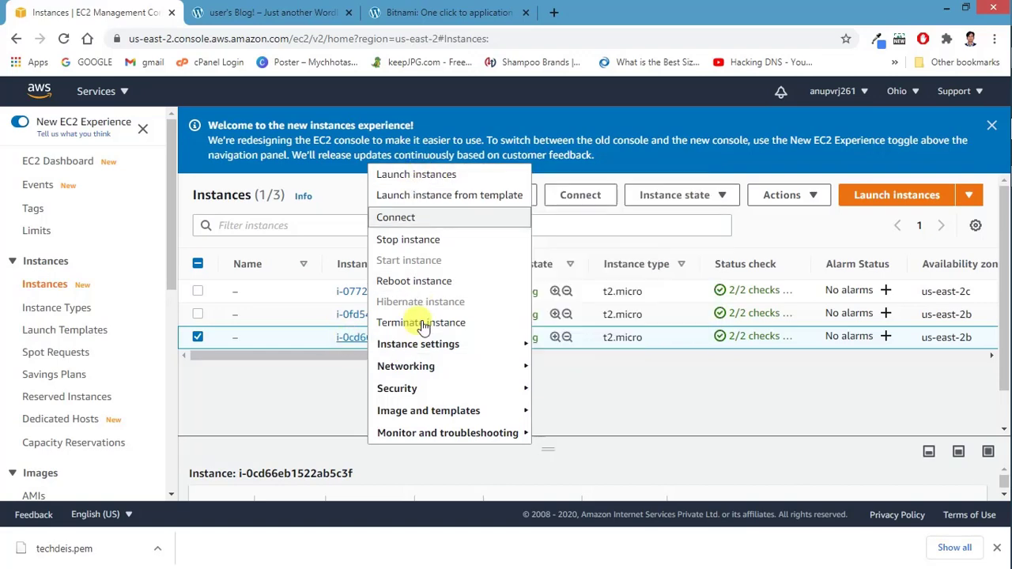
mouse_move(410, 437)
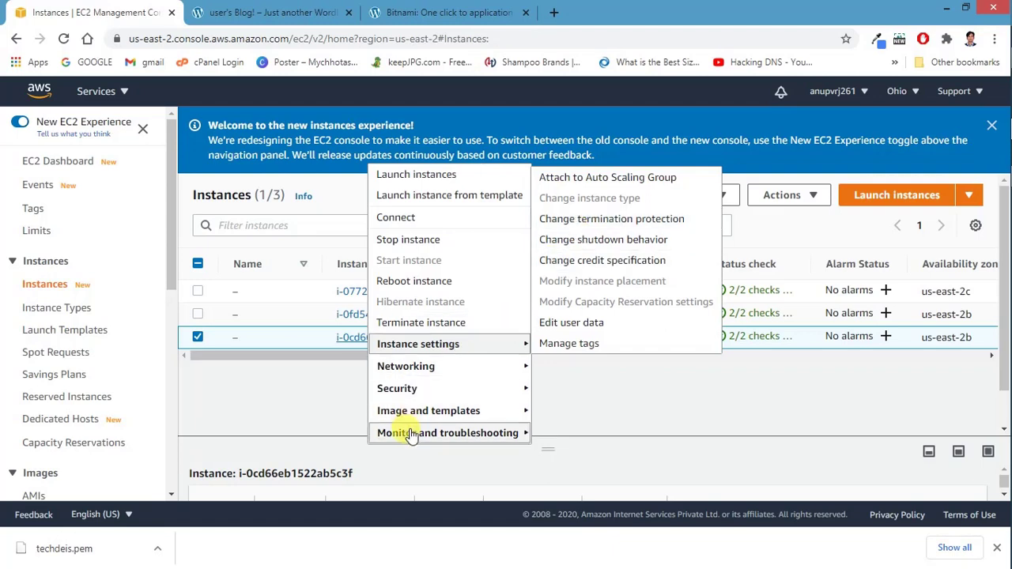
mouse_move(410, 434)
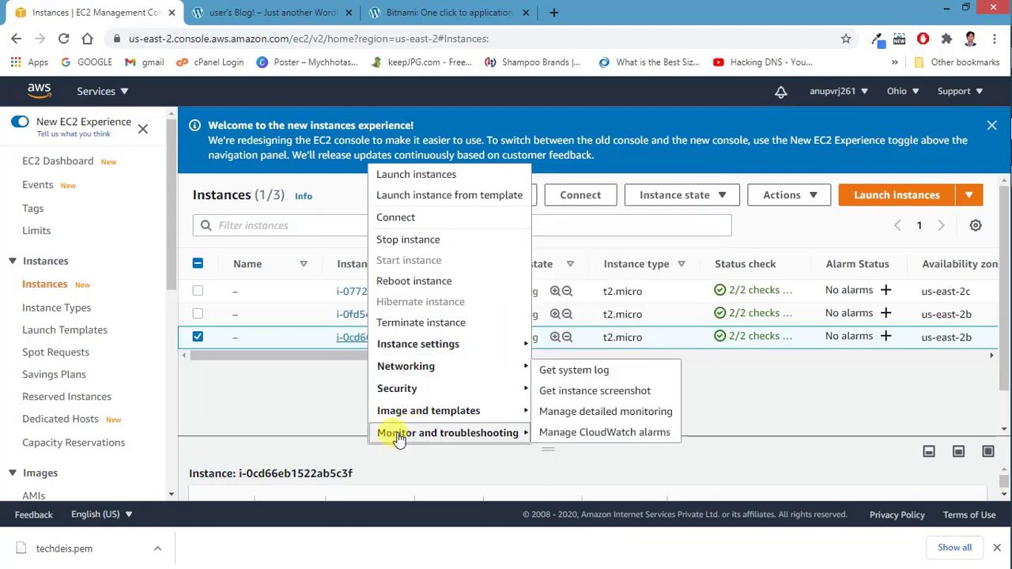
left_click(588, 372)
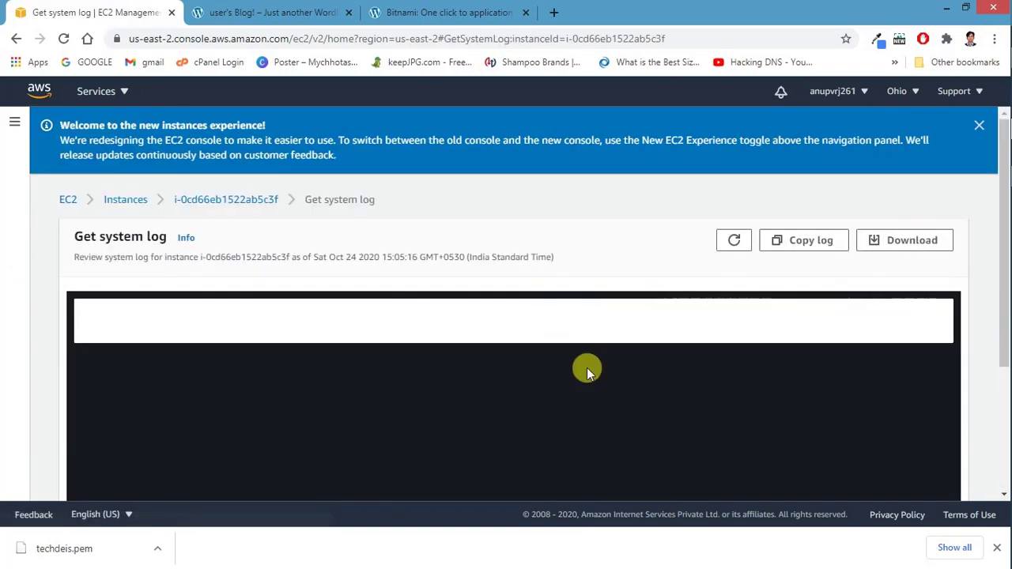
- Read through the instance's system log to look for the Bitnami WordPress login password
scroll(253, 237, "down", 3)
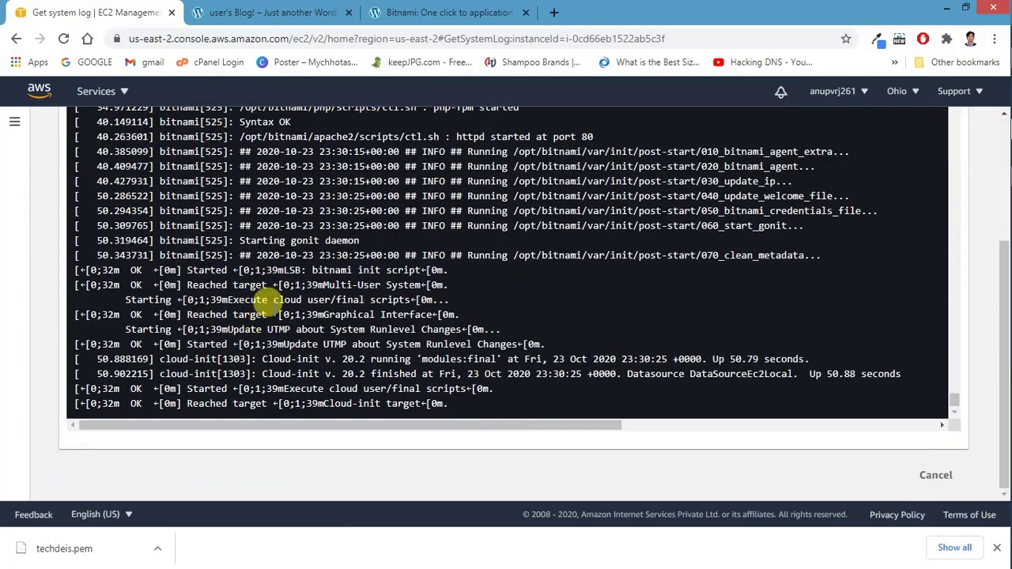
scroll(318, 328, "up", 10)
scroll(215, 253, "up", 15)
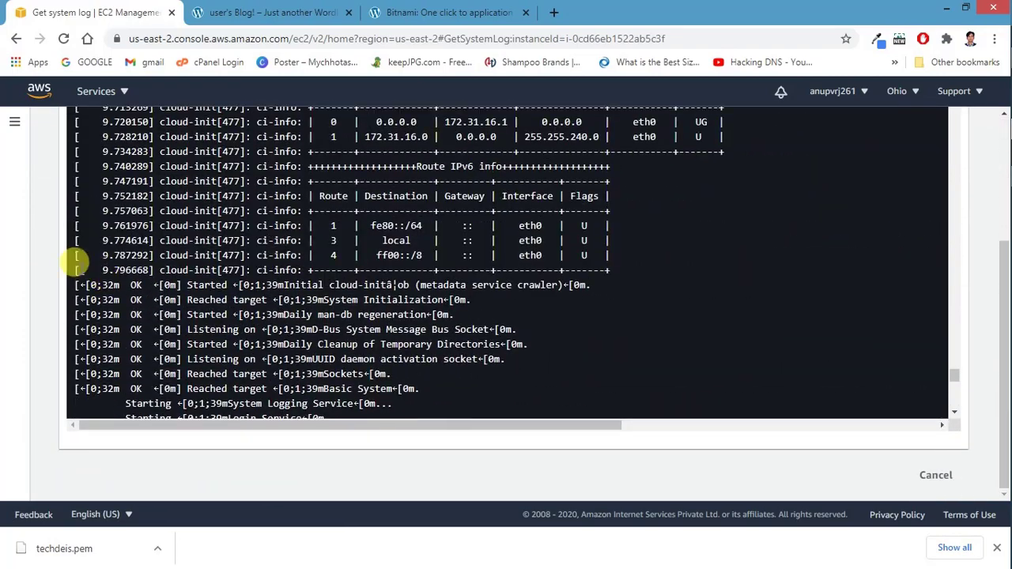
scroll(377, 270, "down", 3)
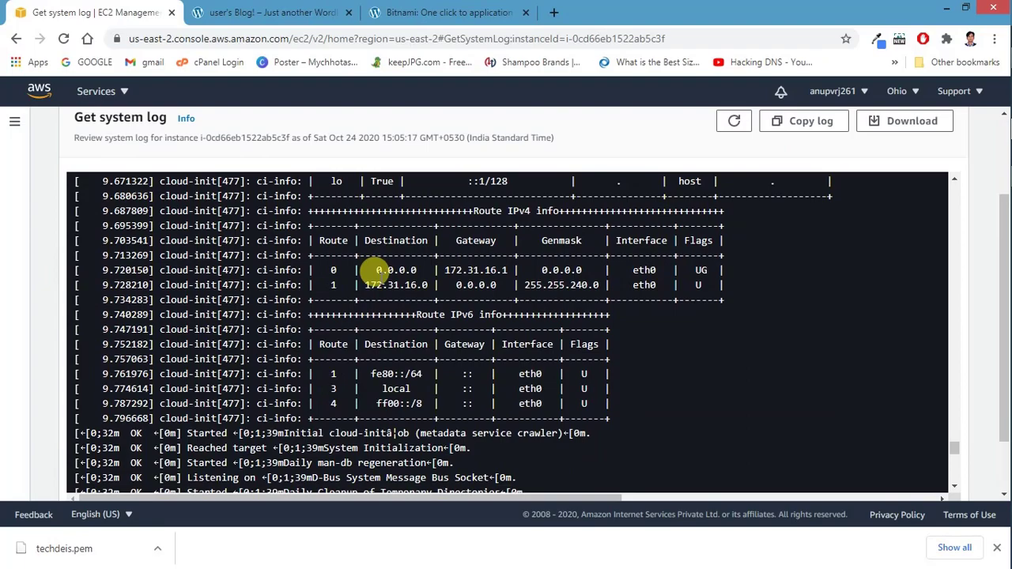
scroll(483, 343, "down", 2)
scroll(411, 347, "up", 5)
scroll(365, 364, "down", 15)
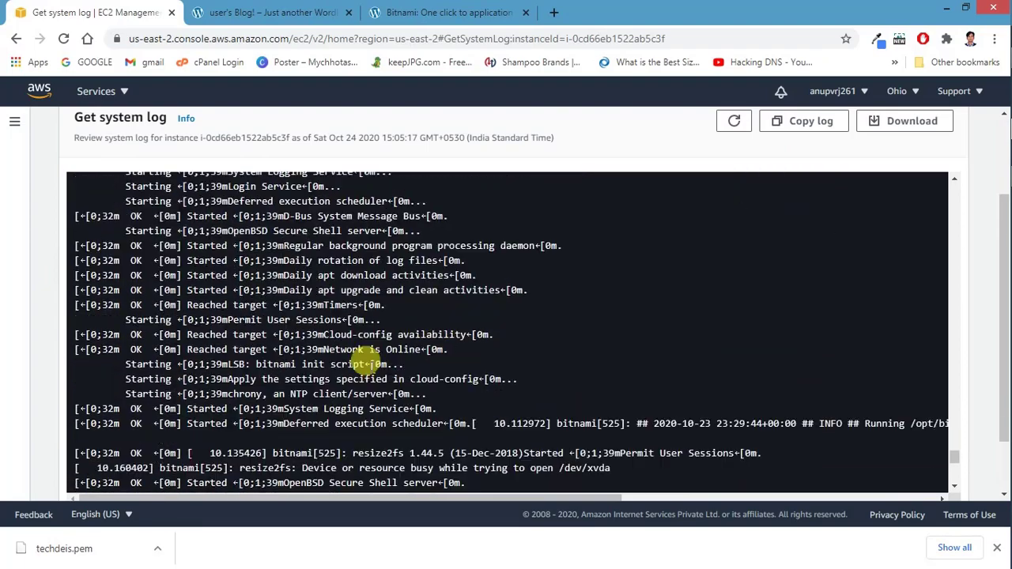
scroll(365, 364, "down", 4)
scroll(506, 226, "up", 10)
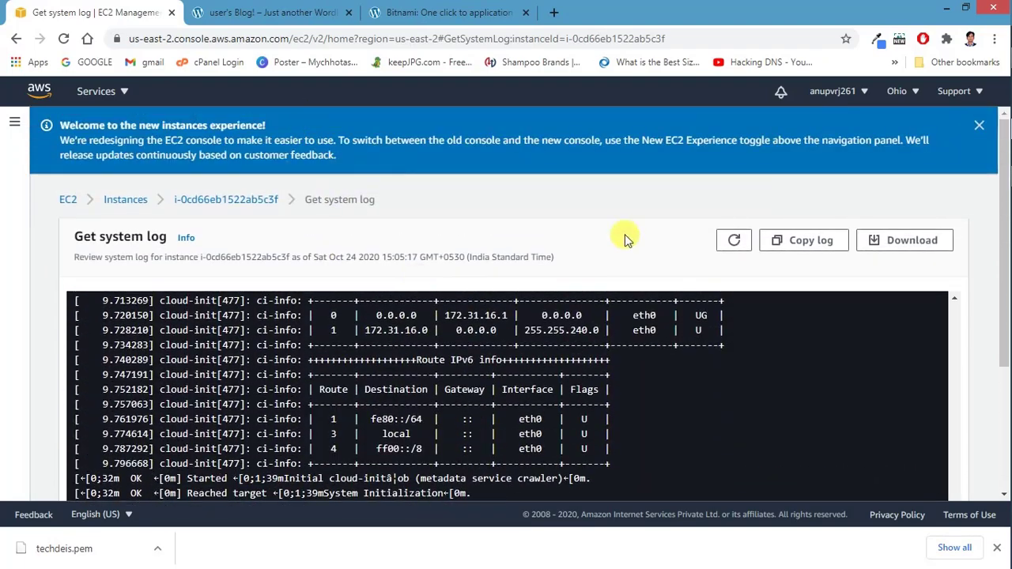
scroll(335, 230, "down", 1)
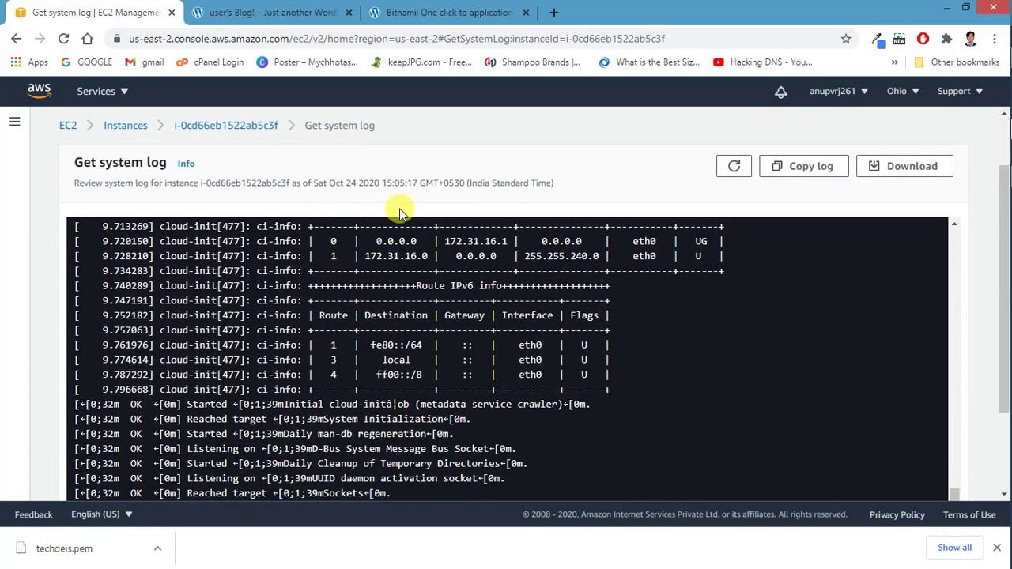
scroll(470, 355, "down", 7)
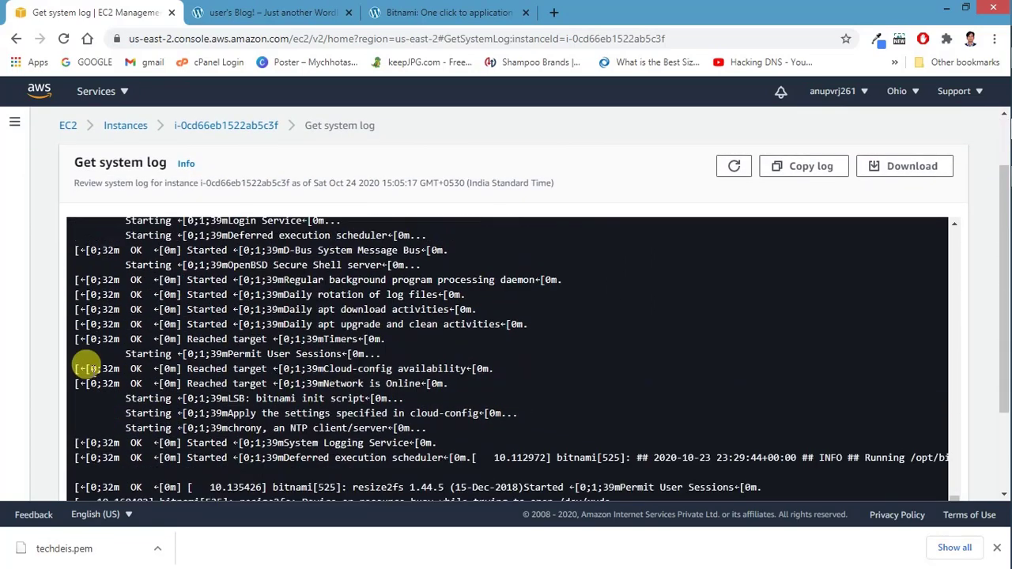
scroll(90, 368, "down", 3)
scroll(350, 174, "down", 2)
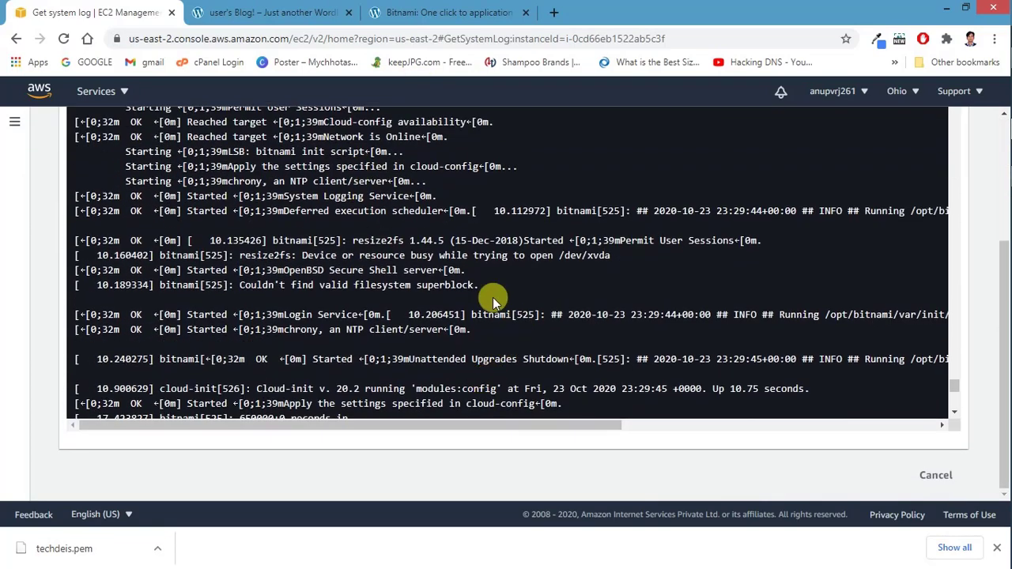
scroll(271, 373, "up", 9)
scroll(989, 482, "up", 3)
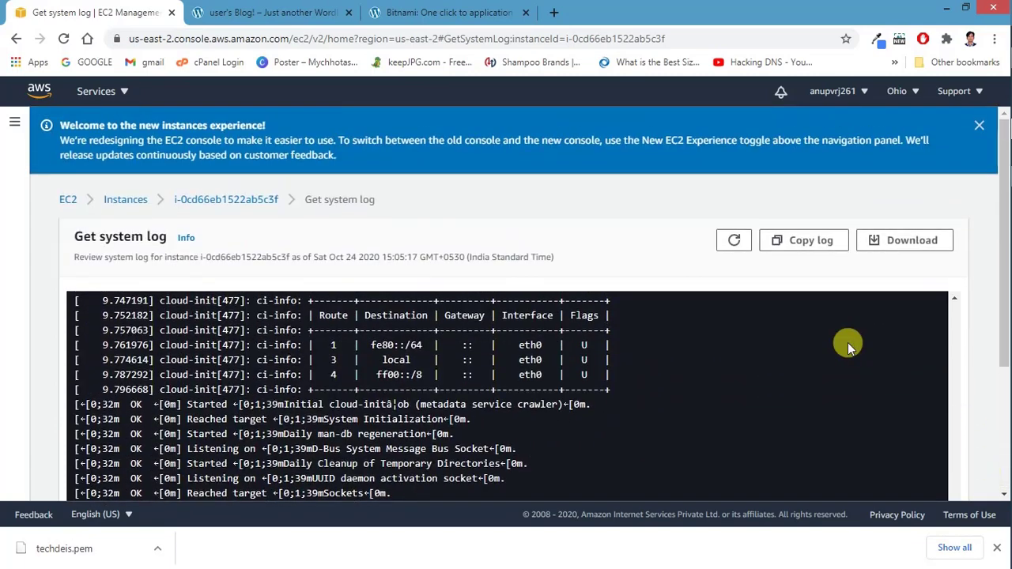
scroll(847, 345, "down", 3)
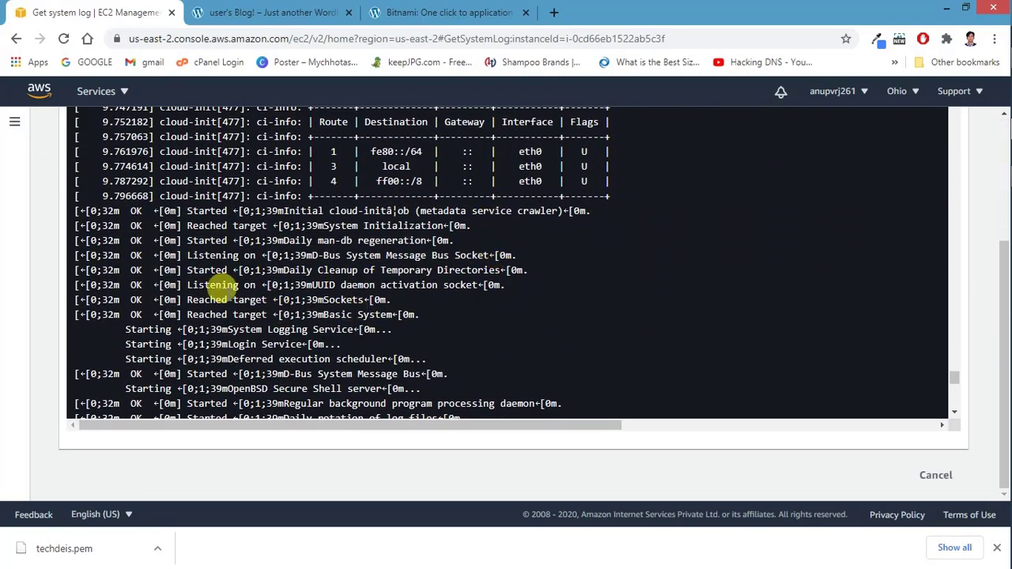
scroll(52, 290, "up", 2)
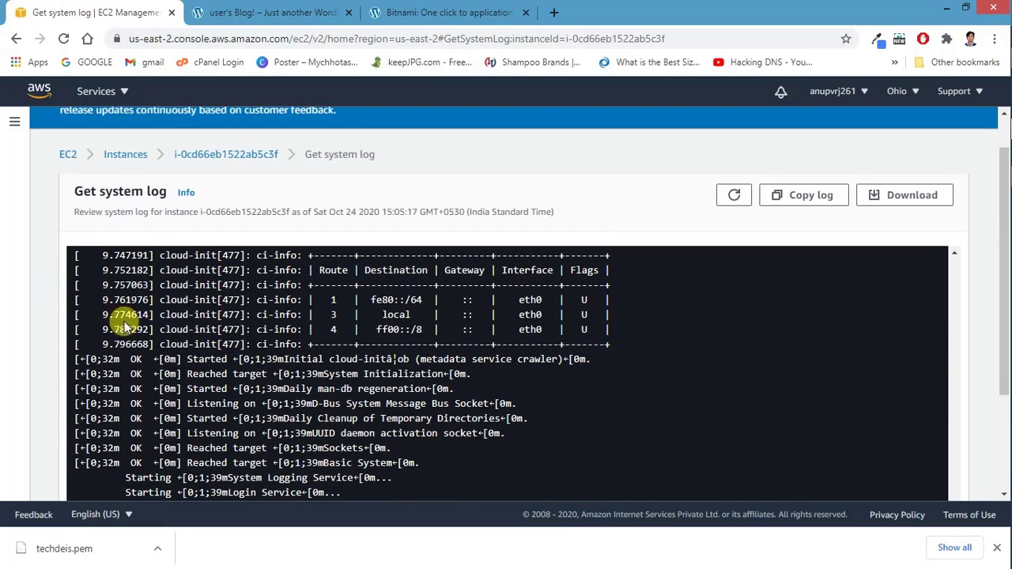
scroll(273, 237, "down", 1)
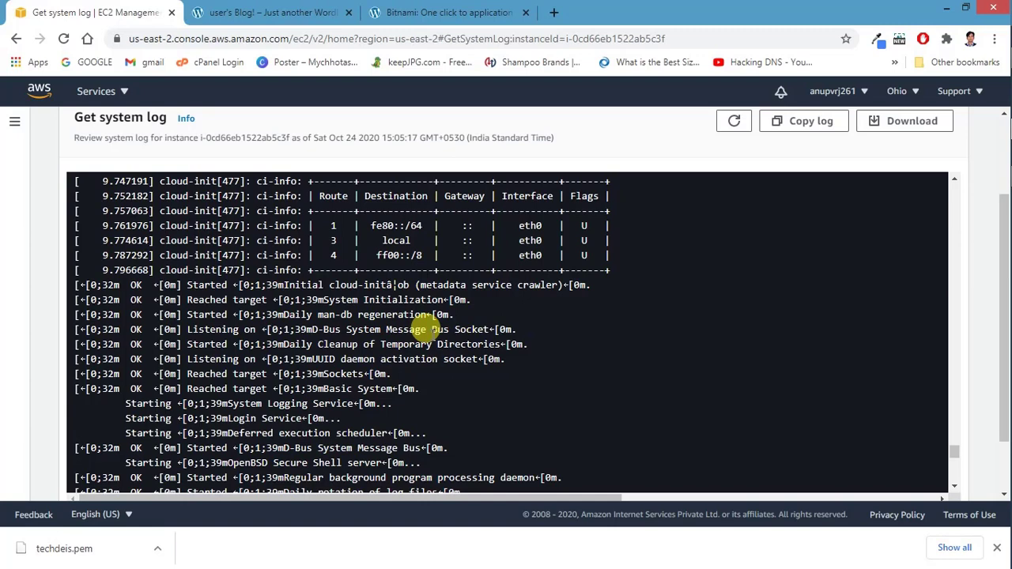
- Search the system log for "password" and look through the highlighted matches
key("ctrl+f")
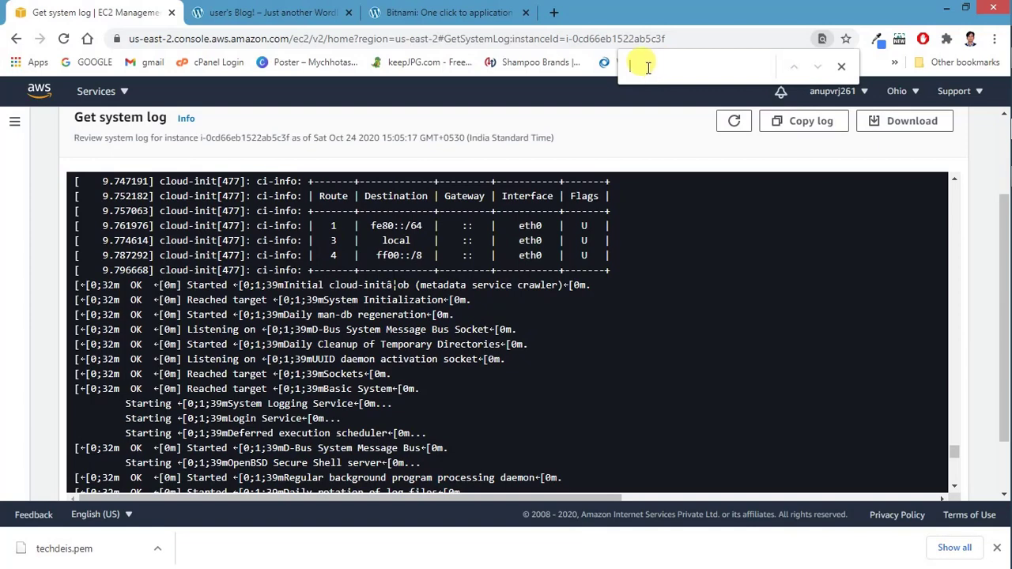
type("pa")
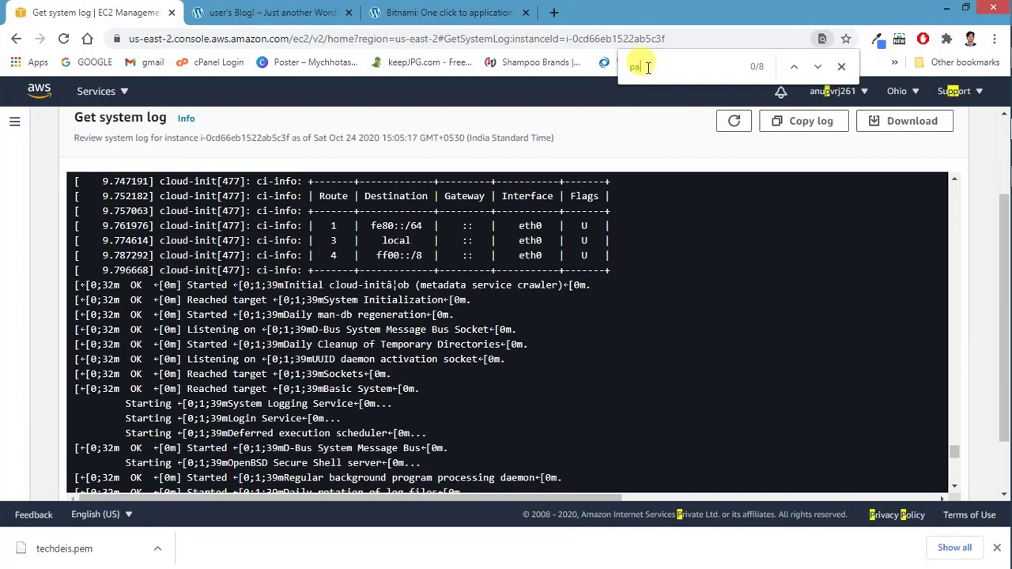
type("ssword")
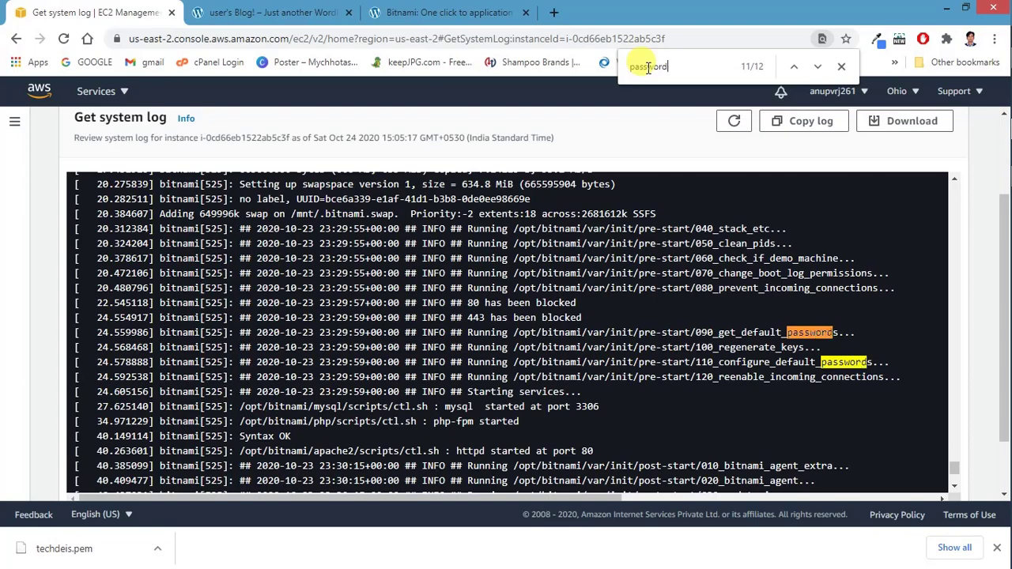
scroll(715, 327, "up", 15)
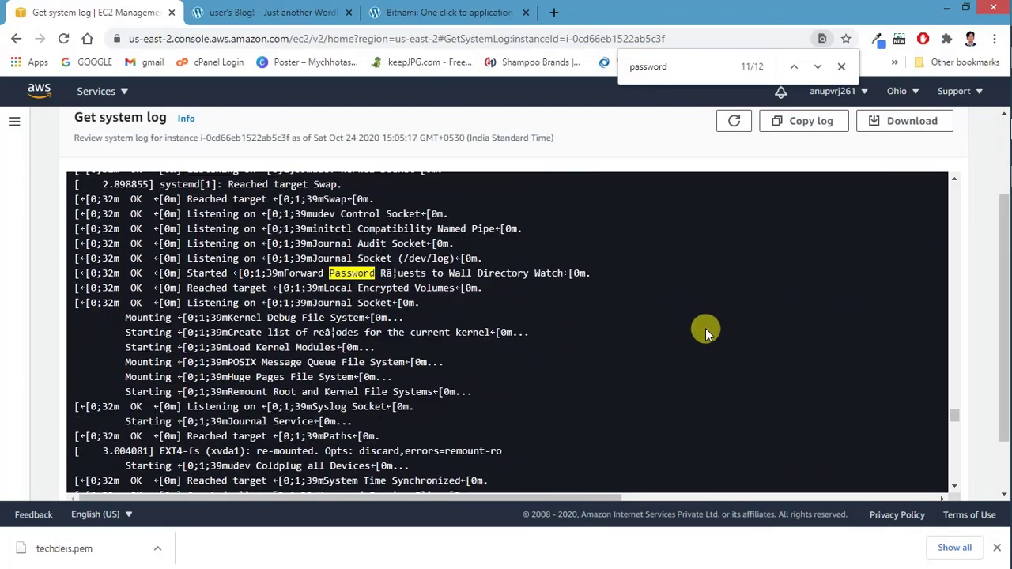
scroll(705, 328, "up", 10)
scroll(683, 335, "down", 7)
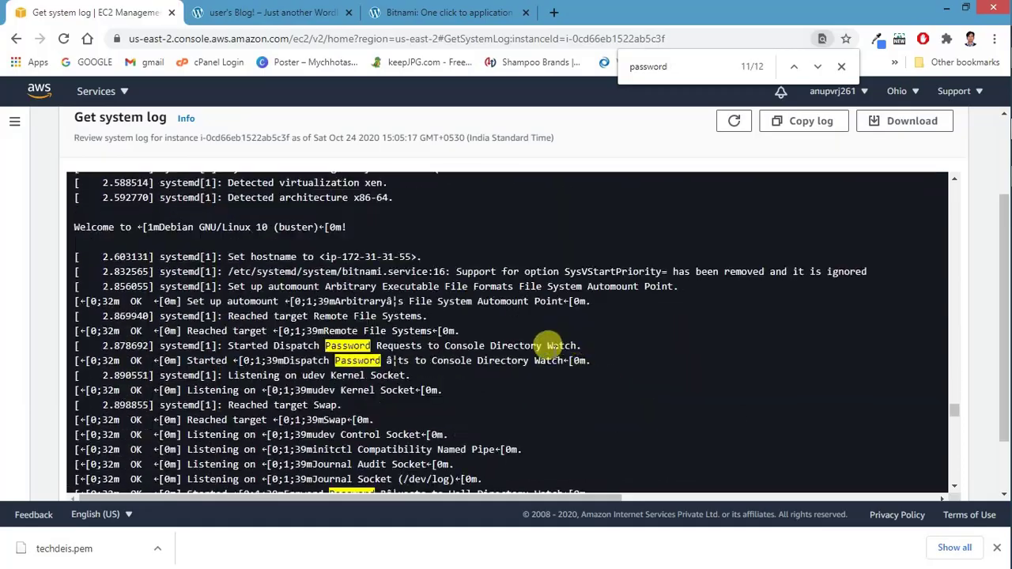
scroll(553, 350, "down", 3)
scroll(552, 351, "up", 15)
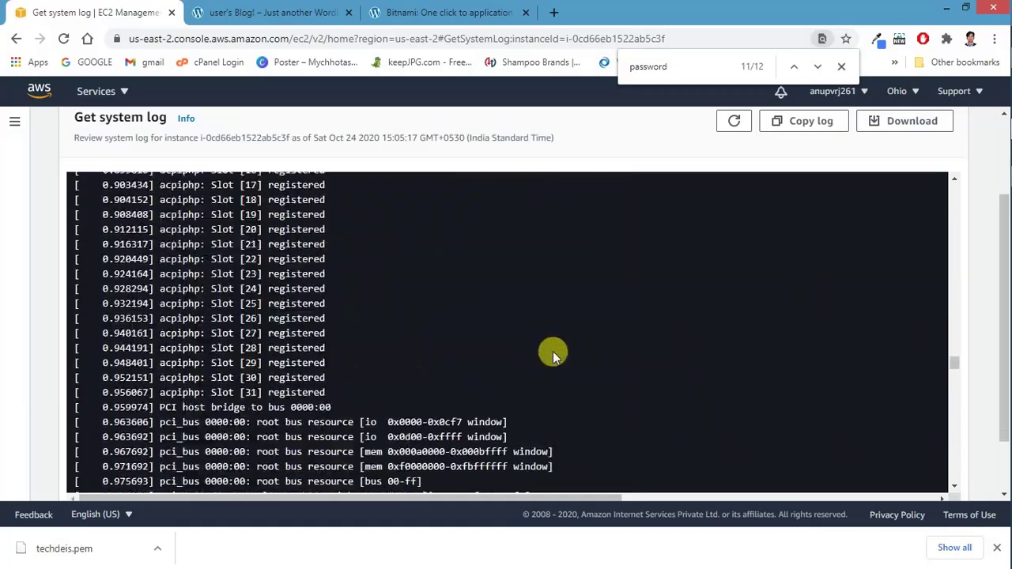
scroll(552, 351, "up", 15)
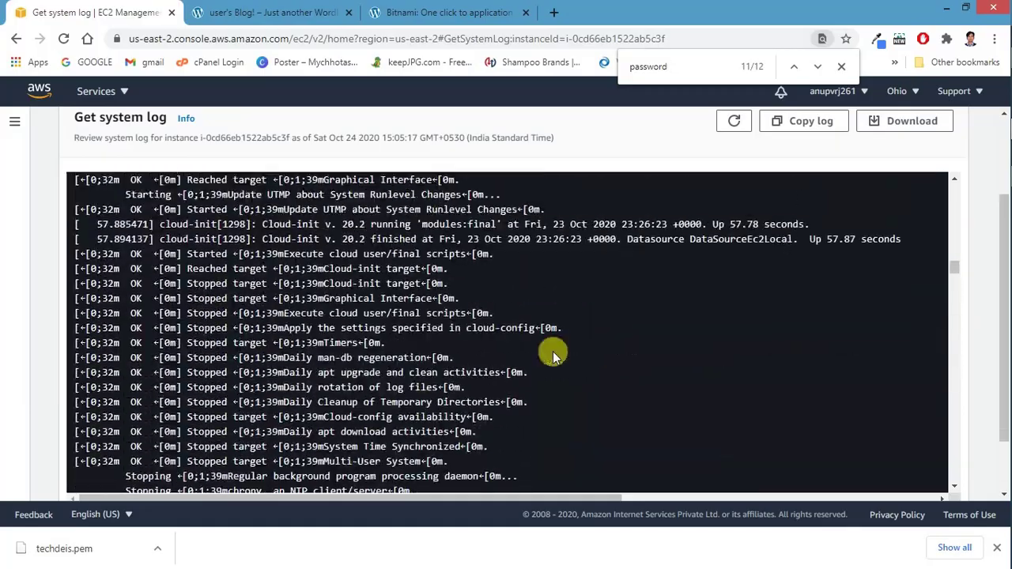
scroll(553, 351, "up", 5)
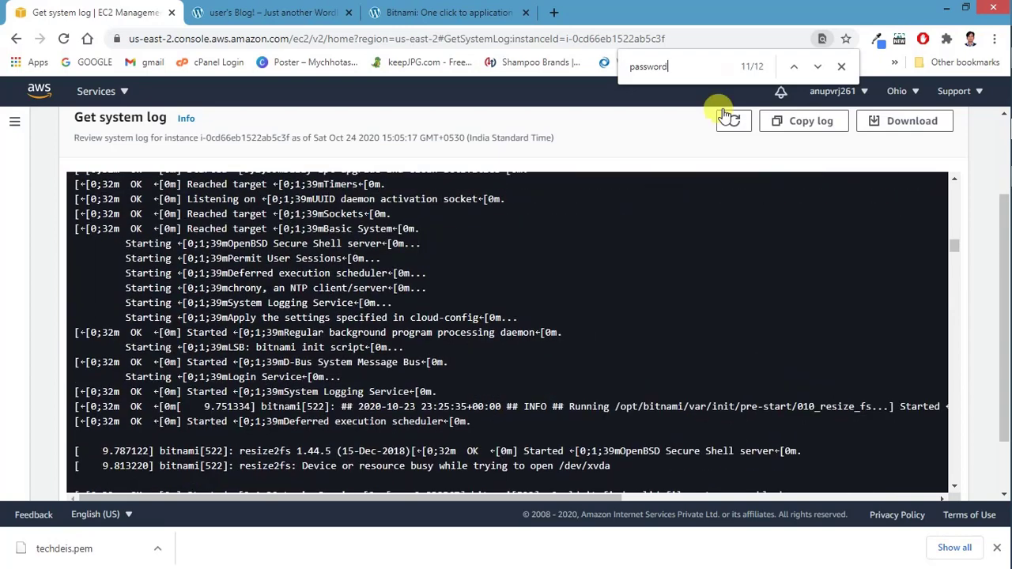
- Go to the first "password" match and read on through the log for the Bitnami application password
left_click(815, 68)
left_click(816, 68)
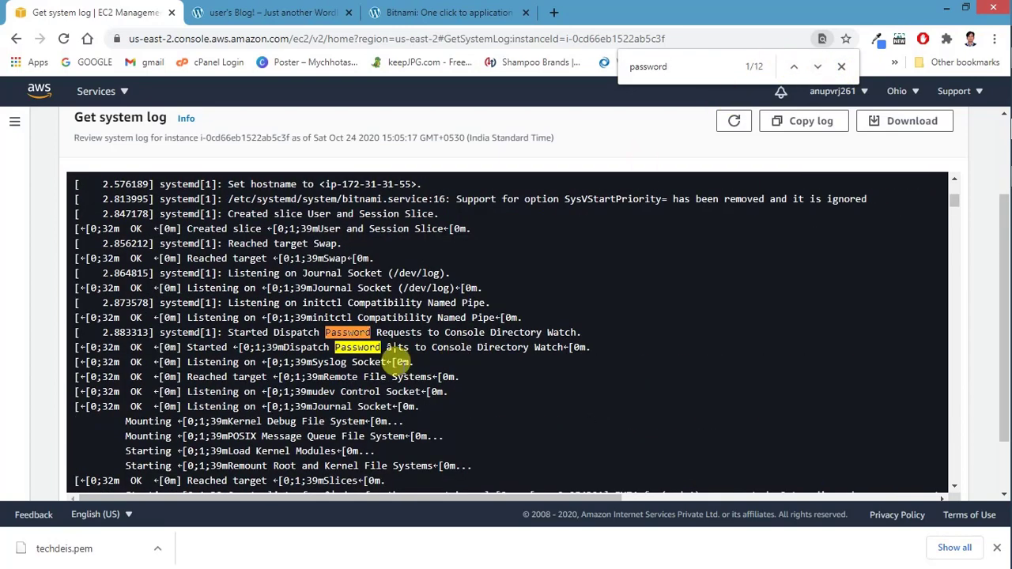
scroll(442, 299, "up", 1)
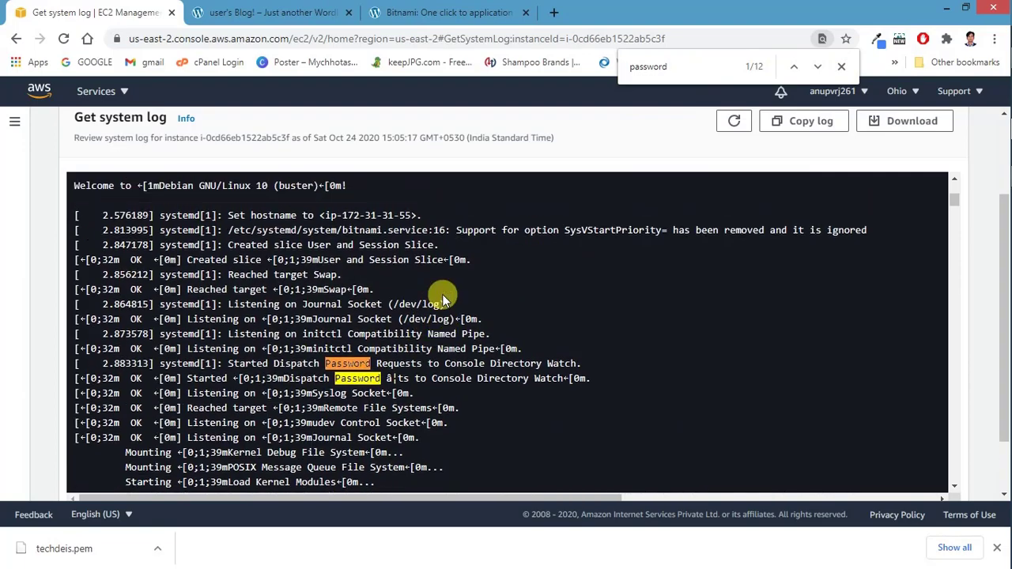
scroll(442, 294, "up", 6)
scroll(472, 269, "down", 6)
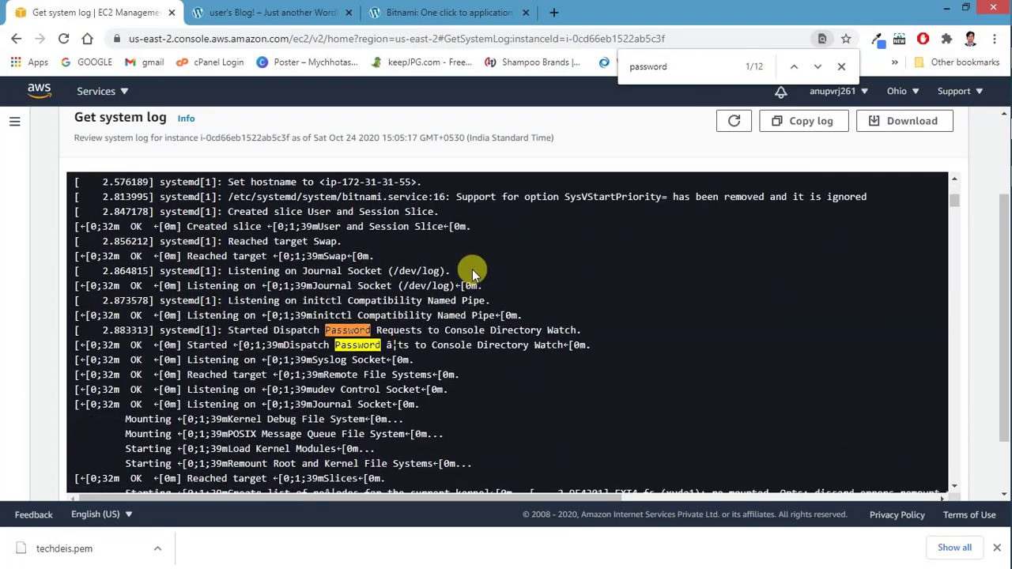
scroll(472, 269, "down", 10)
scroll(379, 293, "up", 3)
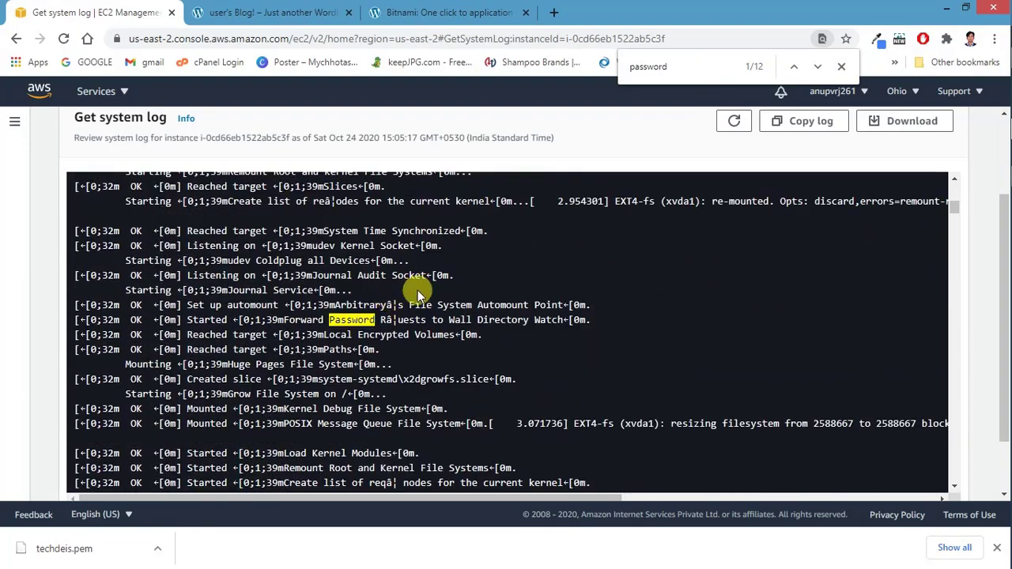
scroll(417, 290, "up", 3)
scroll(418, 290, "down", 10)
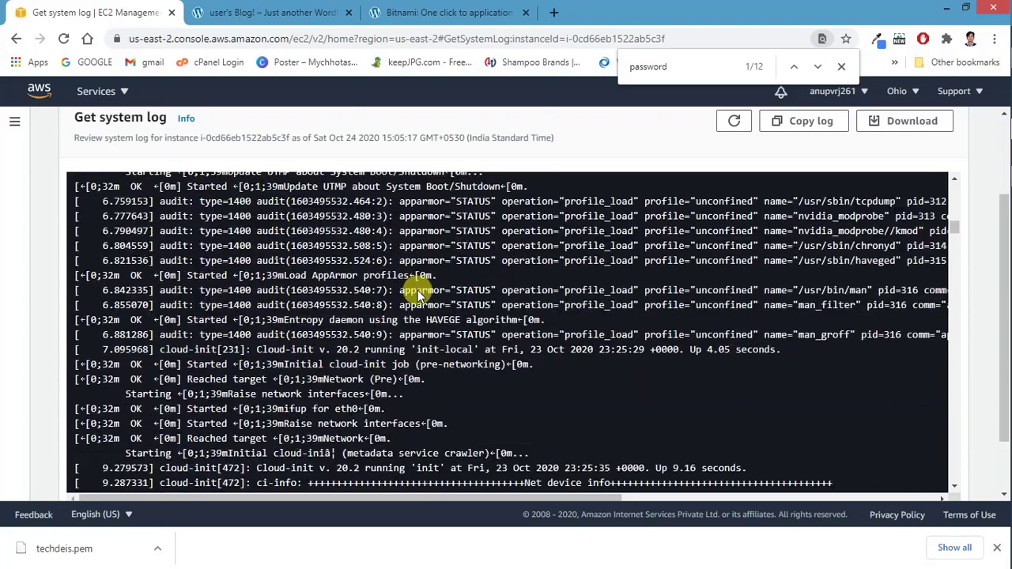
scroll(343, 323, "down", 10)
scroll(418, 324, "up", 3)
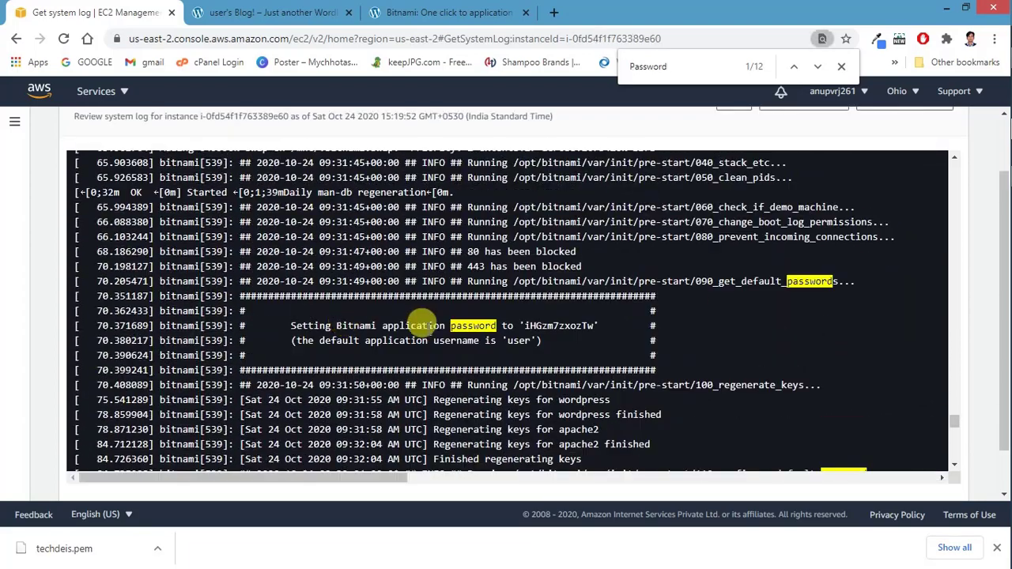
- Copy the Bitnami application password from the "Setting Bitnami application password" line in the system log
double_click(541, 325)
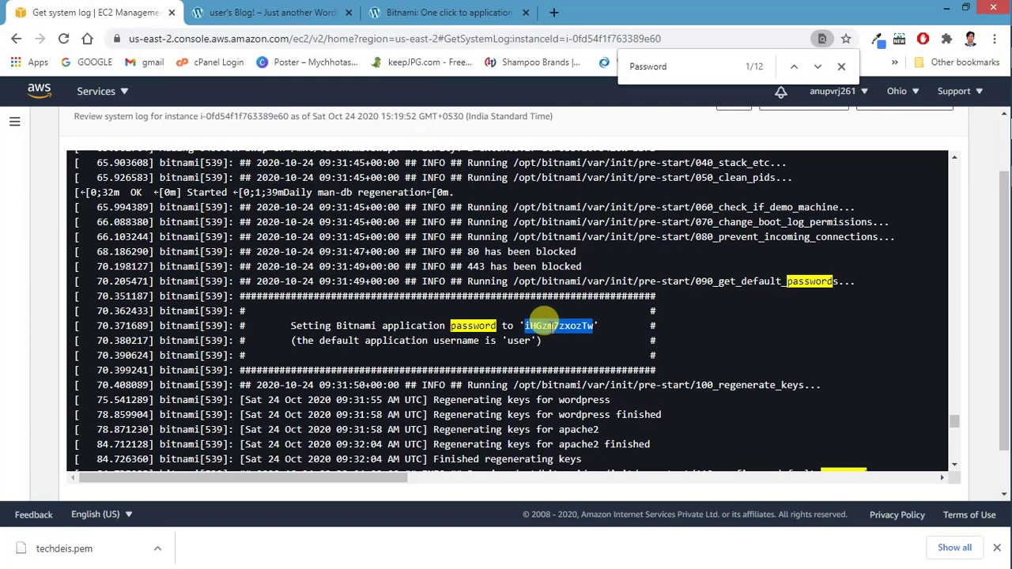
left_click(291, 324)
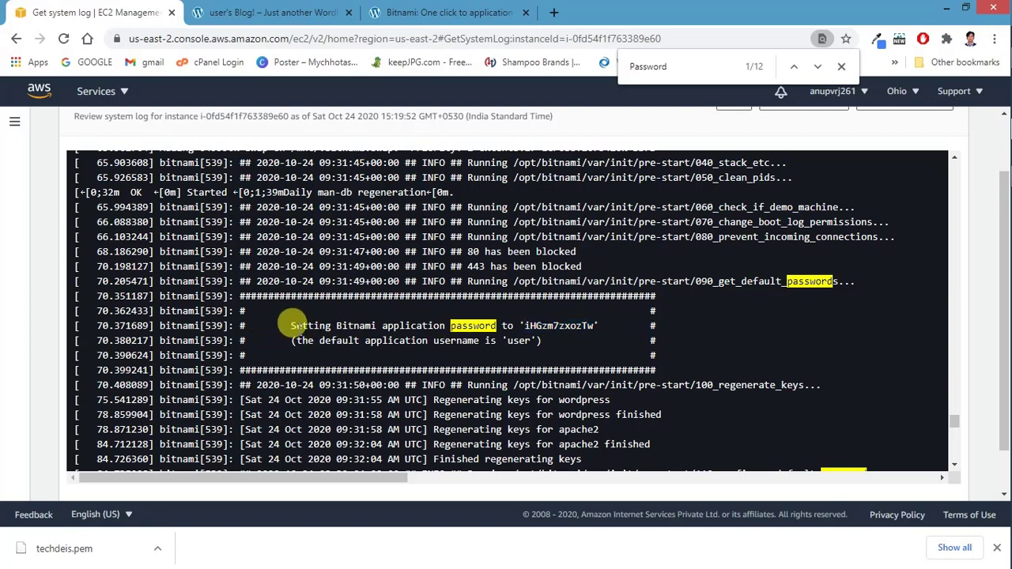
left_click_drag(289, 324, 500, 324)
left_click(531, 319)
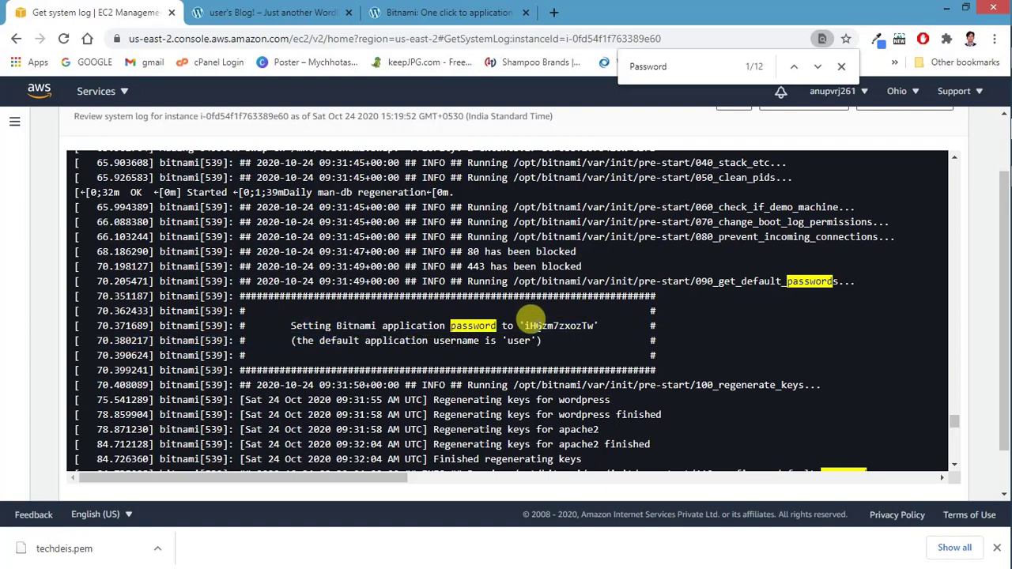
double_click(531, 319)
key("ctrl+c")
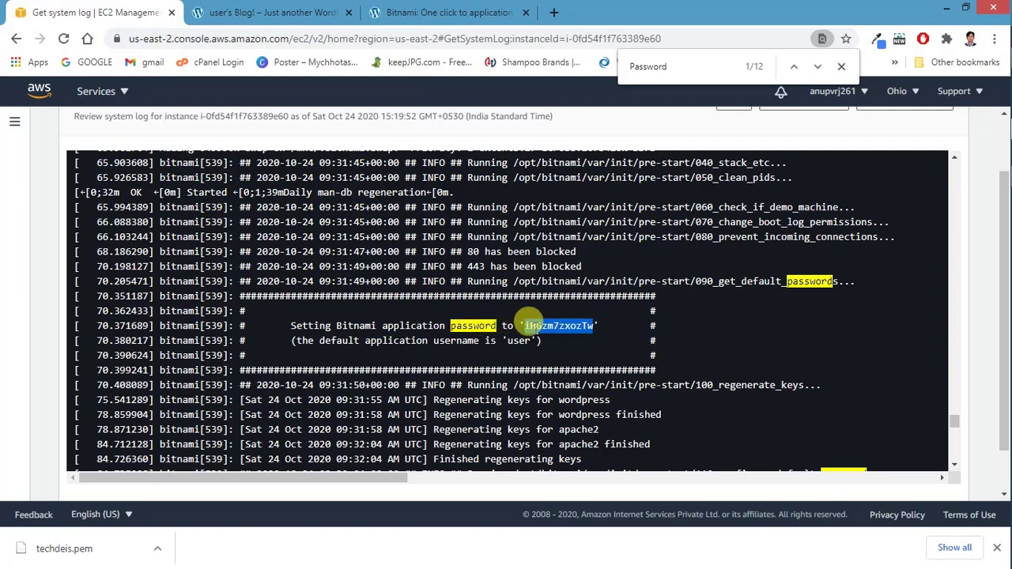
- Switch to the WordPress blog and open its admin login page by adding /wp-admin to the site address
left_click(269, 12)
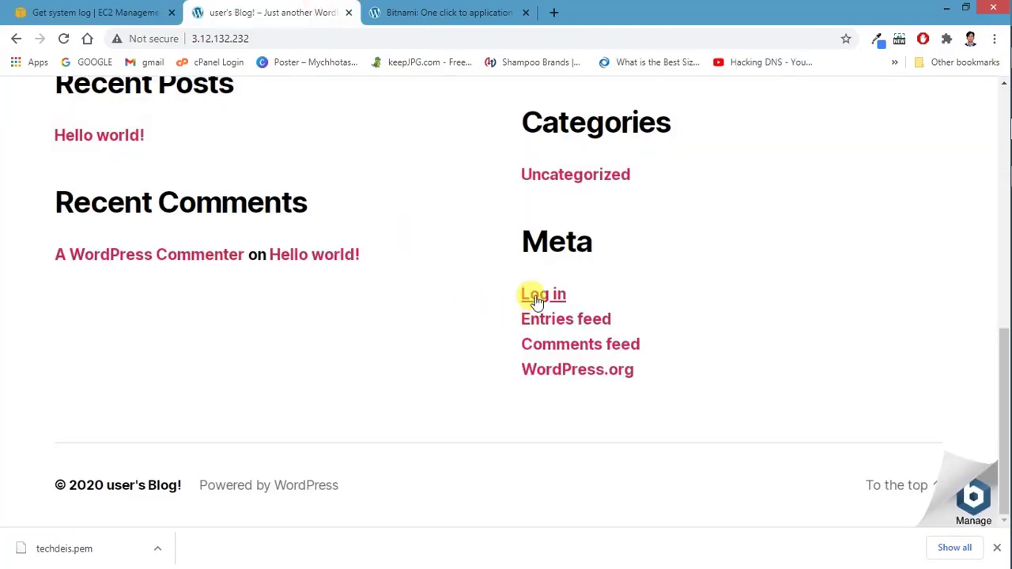
left_click(323, 38)
left_click(324, 40)
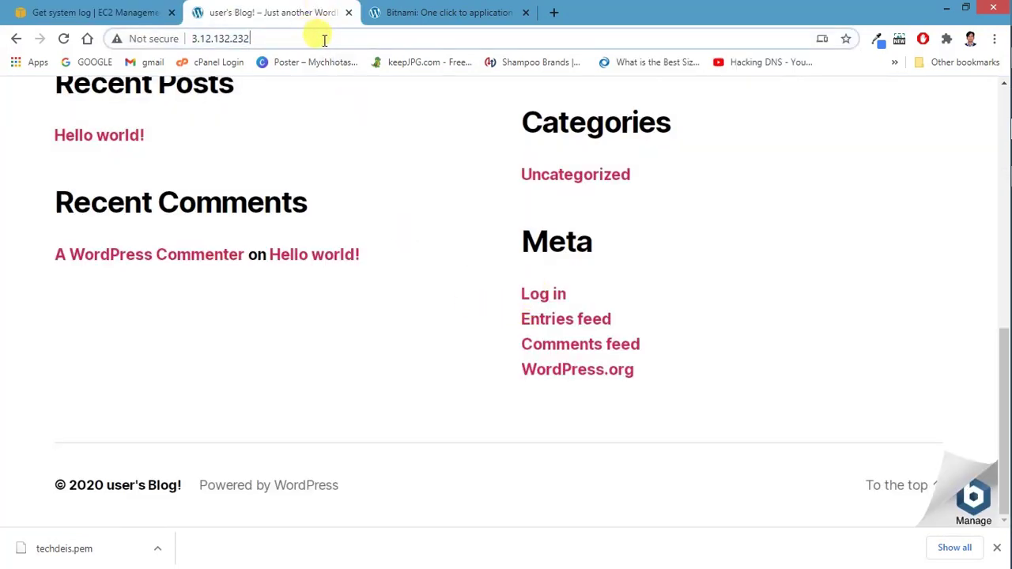
type("/wp-ad")
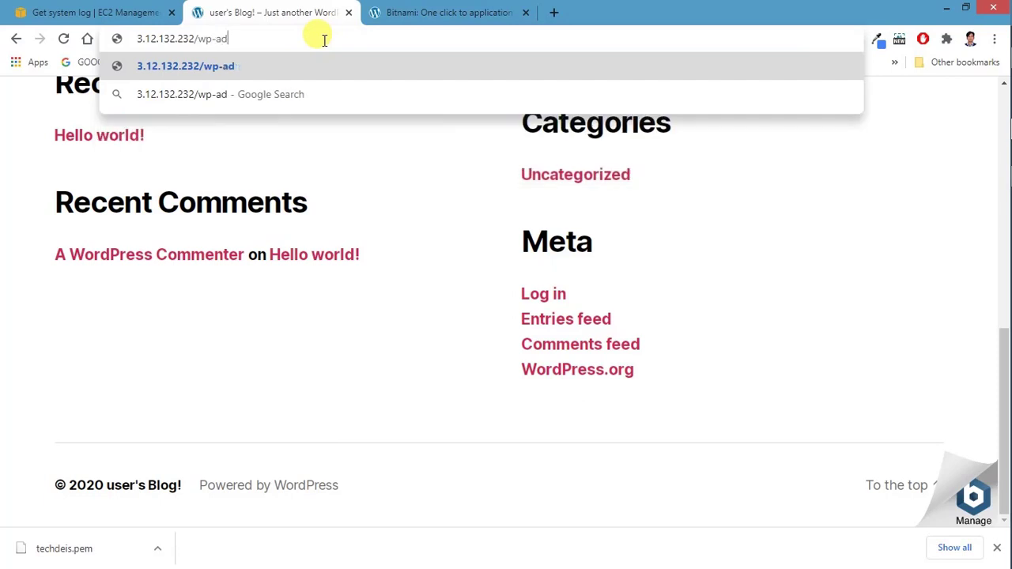
type("min")
key("Return")
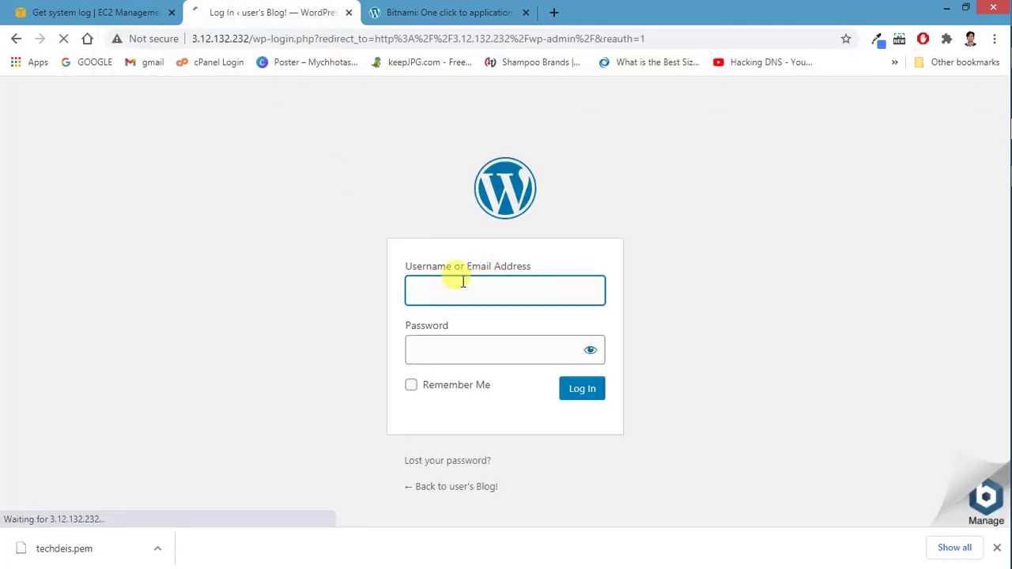
left_click(453, 291)
key("ctrl+v")
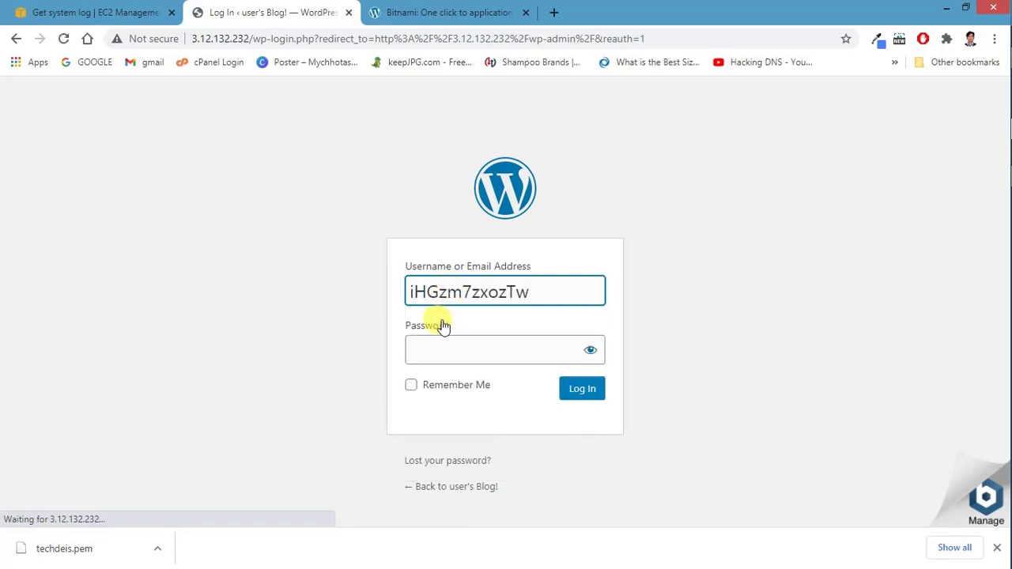
double_click(454, 292)
key("BackSpace")
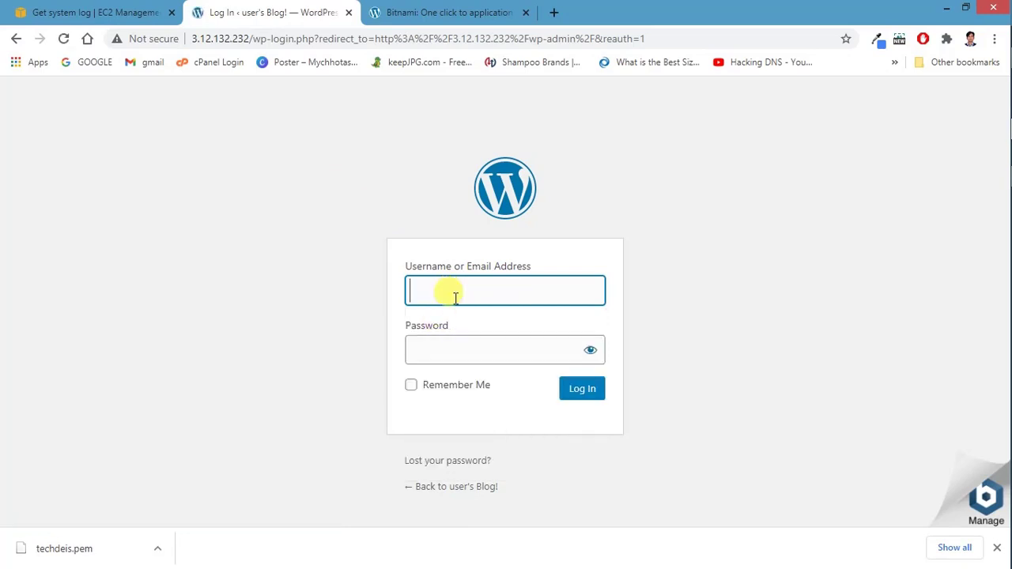
type("a")
key("BackSpace")
- Log in to WordPress with username user and the copied application password, and decline saving the password in the browser
type("user")
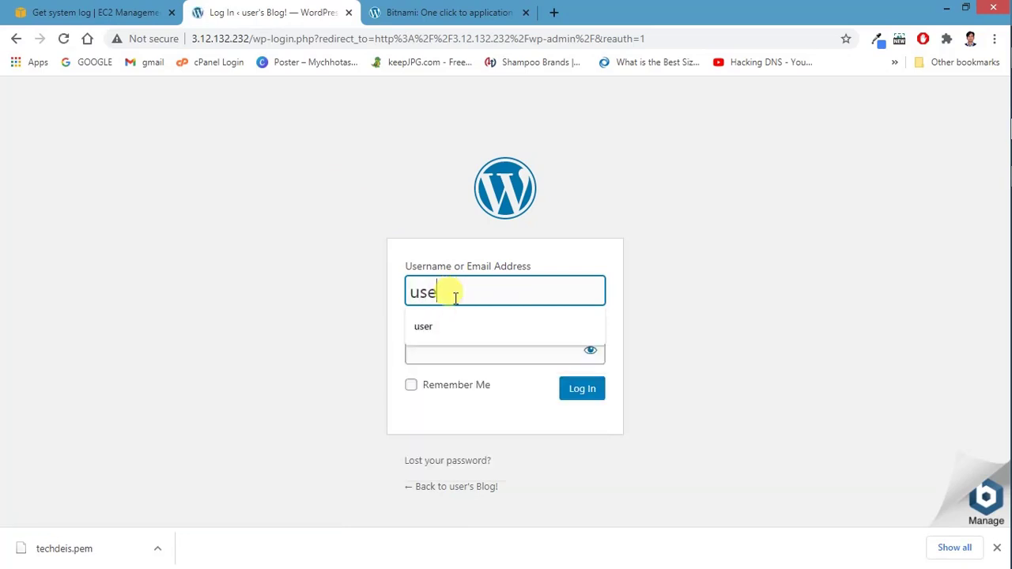
left_click(448, 350)
key("ctrl+v")
left_click(577, 390)
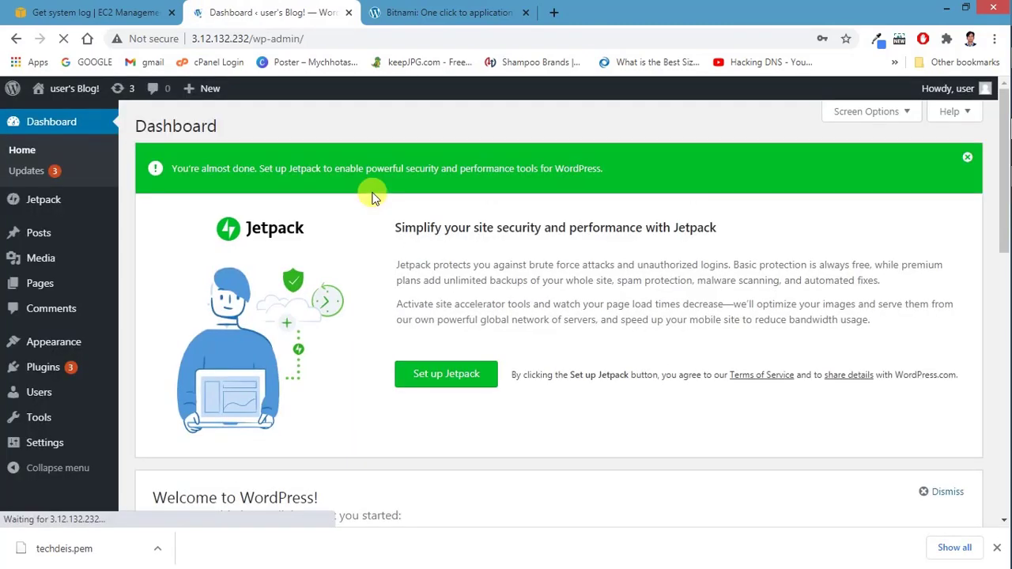
mouse_move(48, 341)
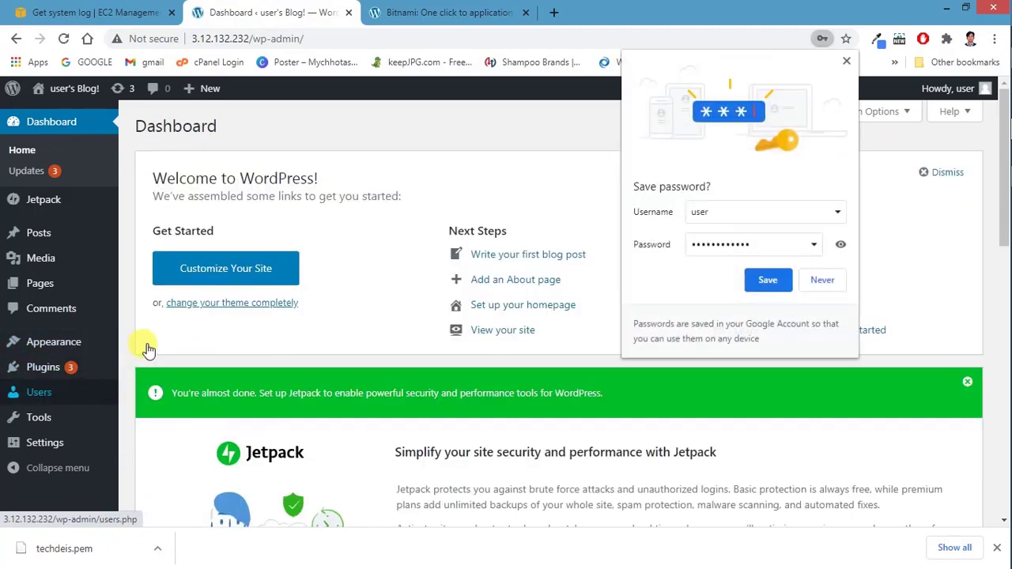
left_click(821, 281)
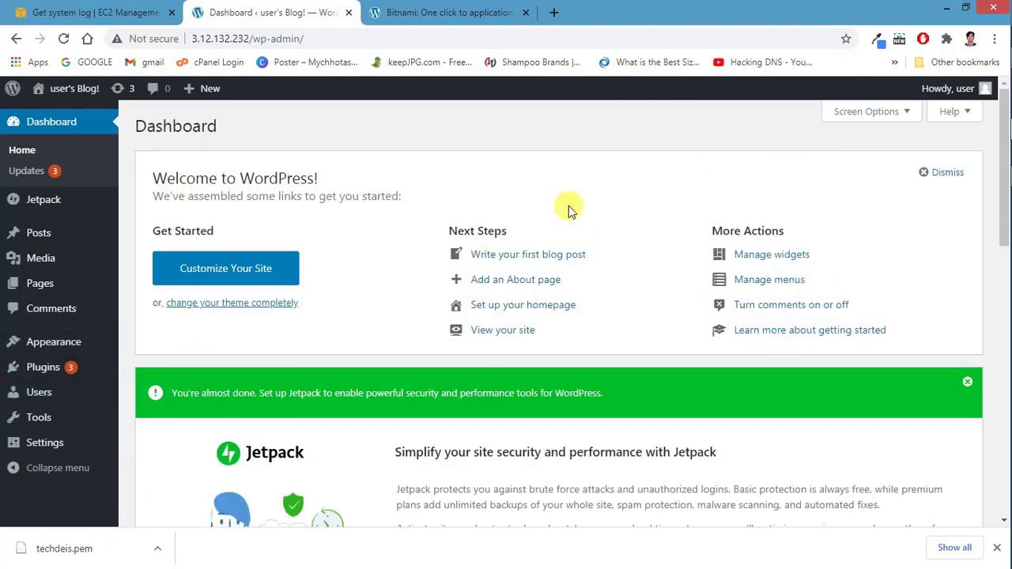